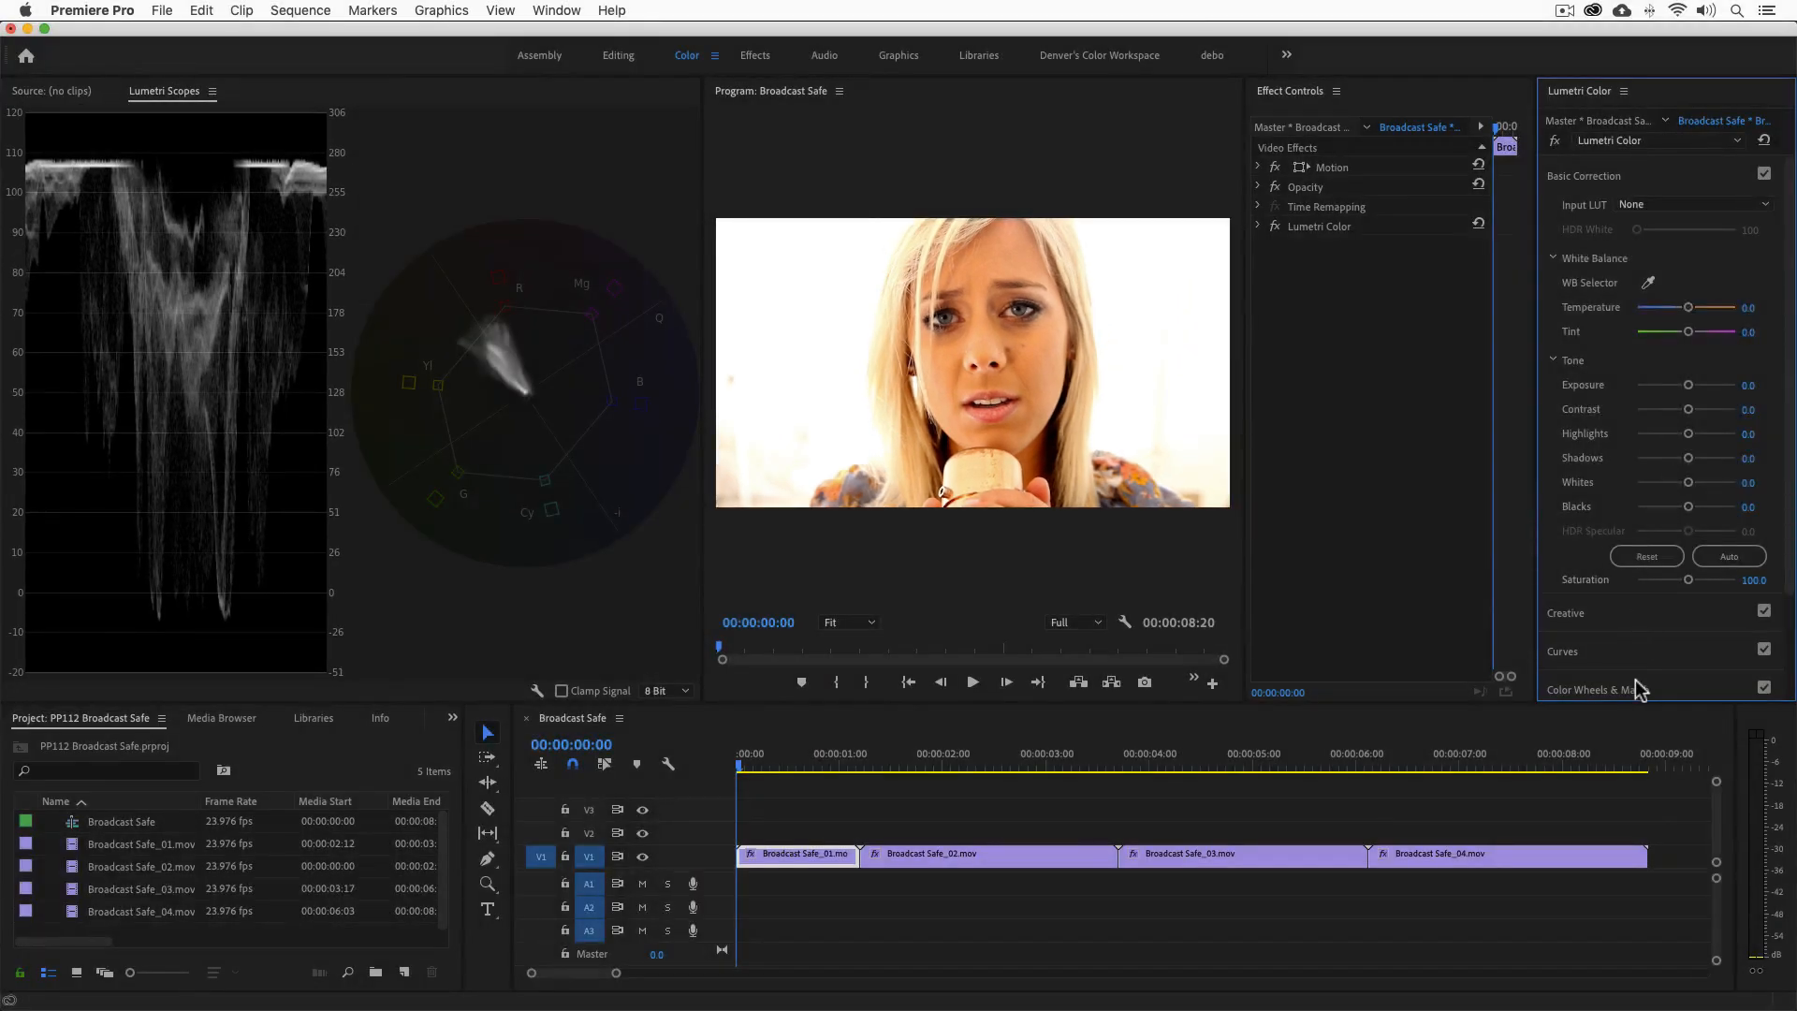
Lower the highlights and raise the shadows of the first clip with the color wheels, fitting its waveform between 0 and 100 IRE.
left_click(1636, 690)
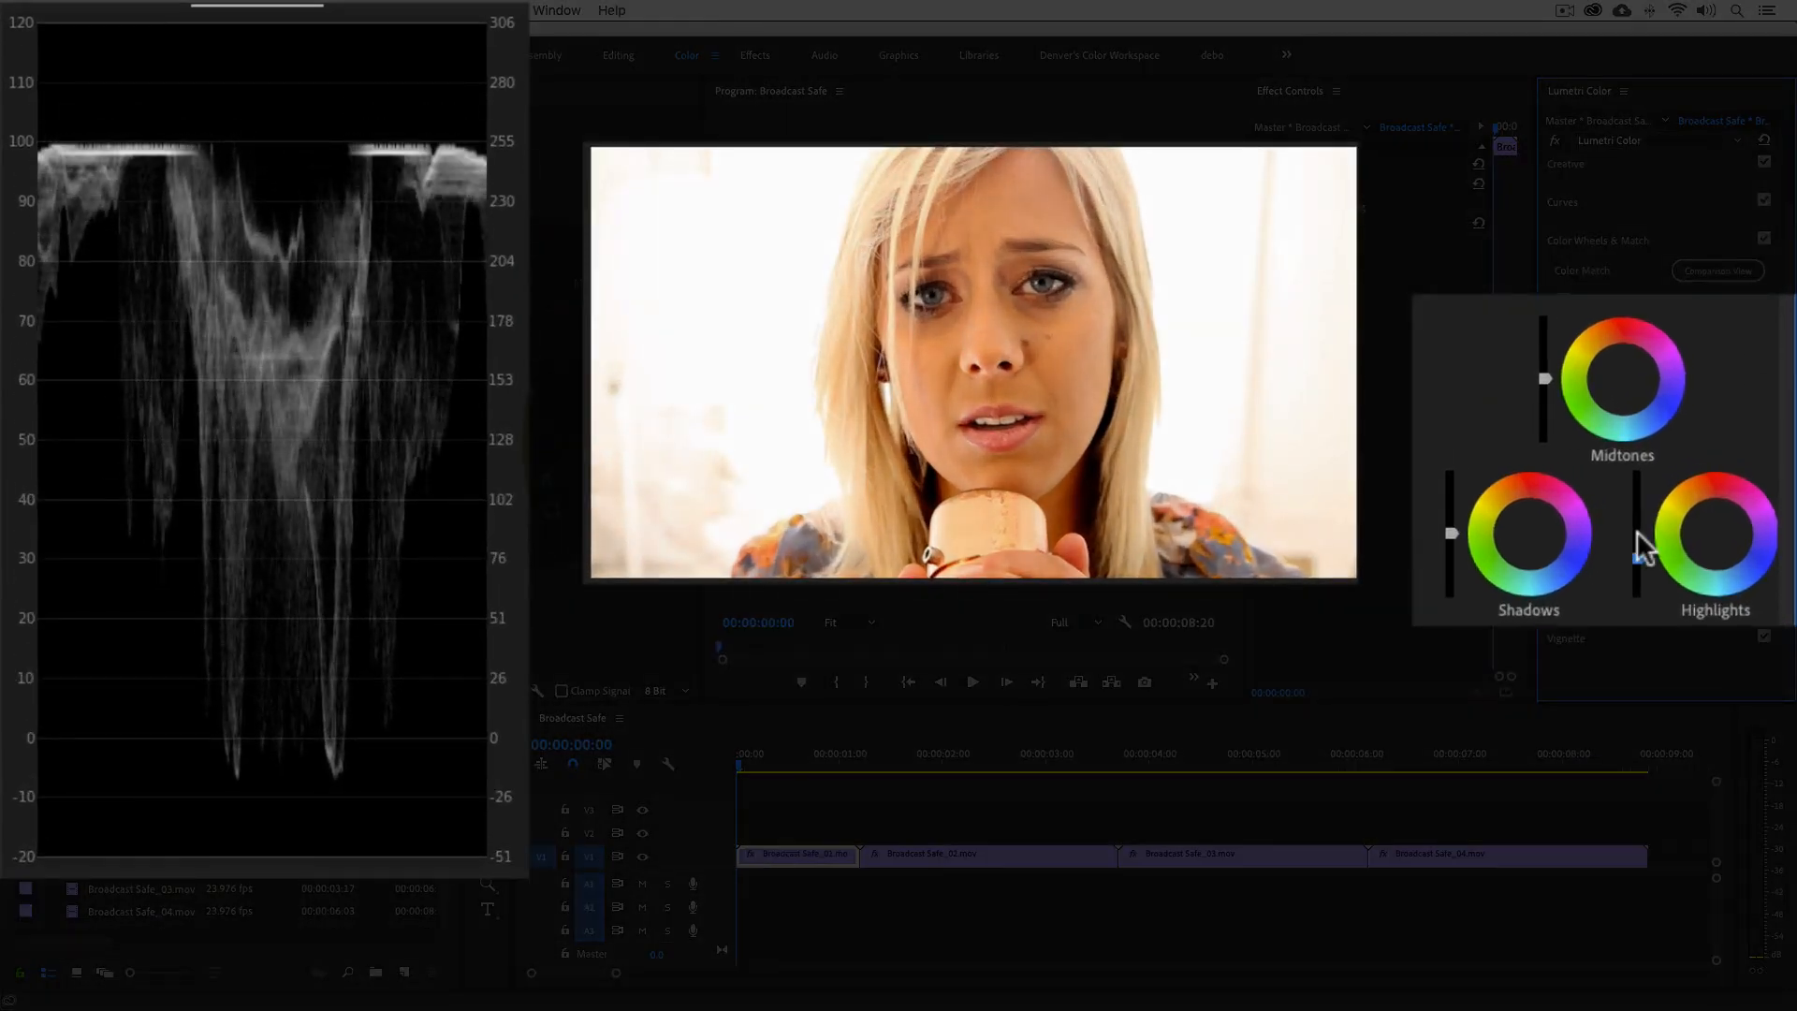
left_click_drag(1452, 529, 1451, 512)
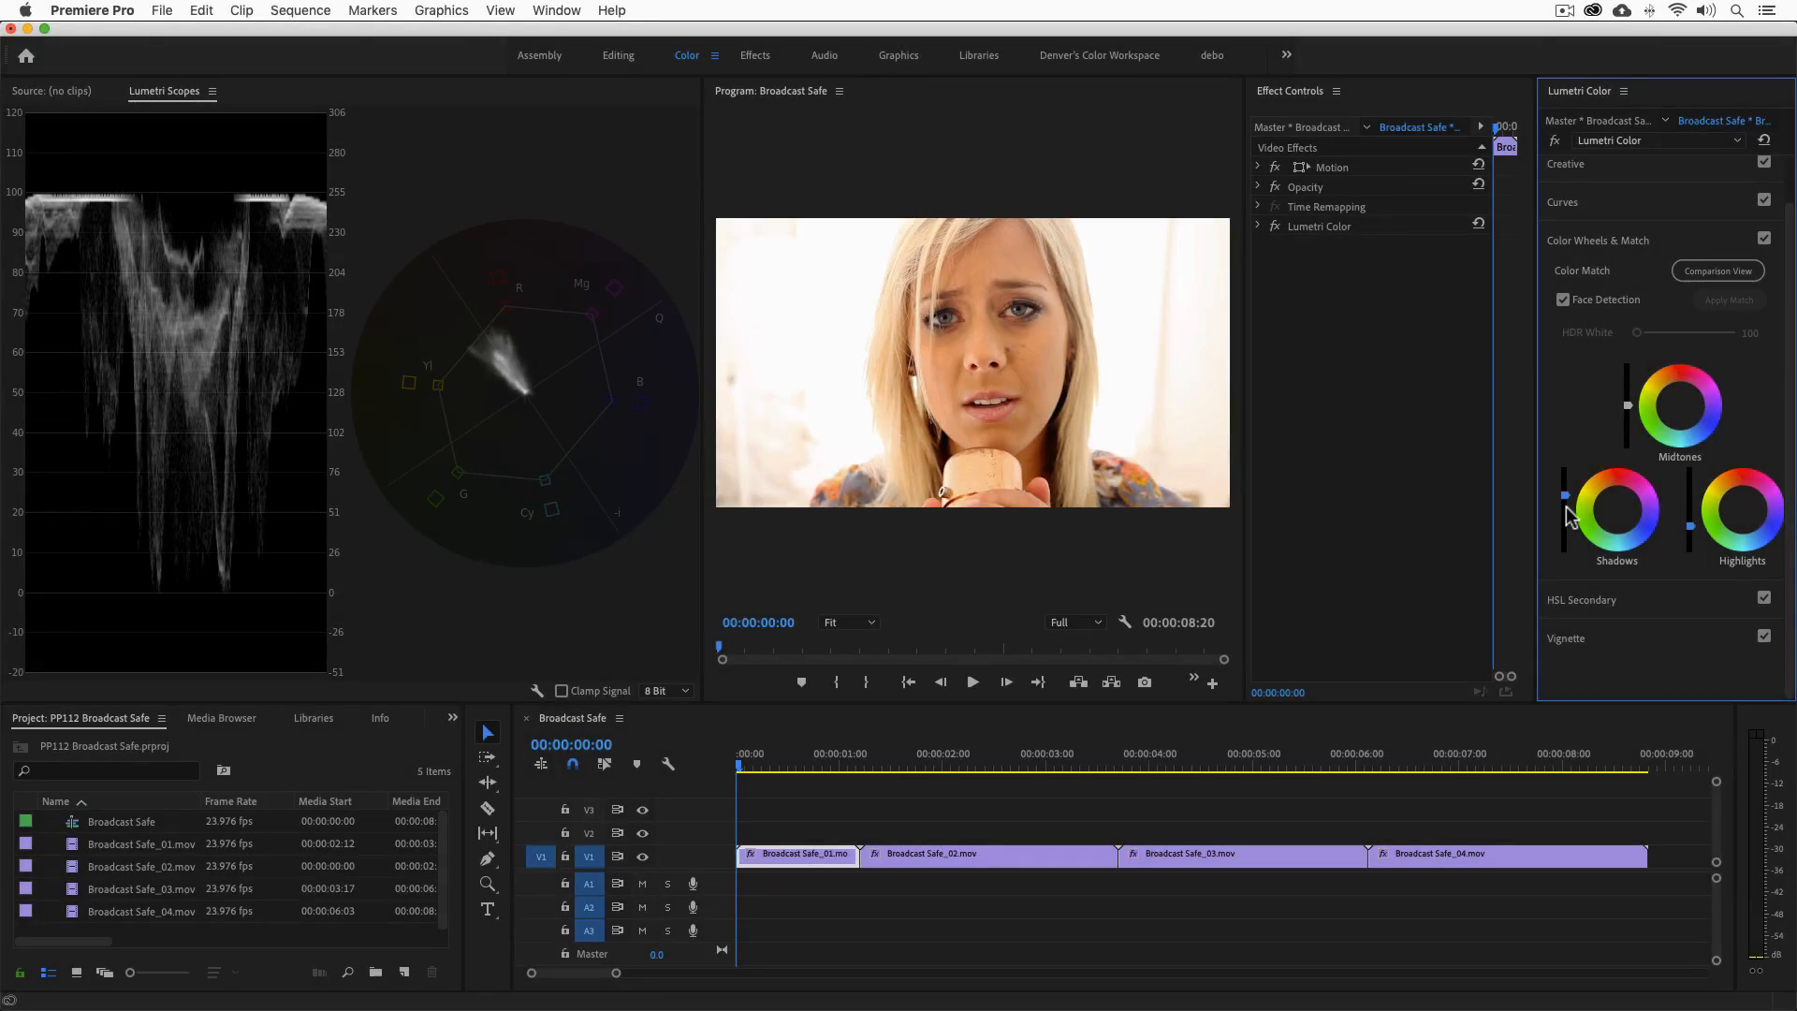
Reduce the red saturation of Broadcast Safe_02.mov by adding three Hue vs Sat points around red and lowering the middle one slightly.
key("Down")
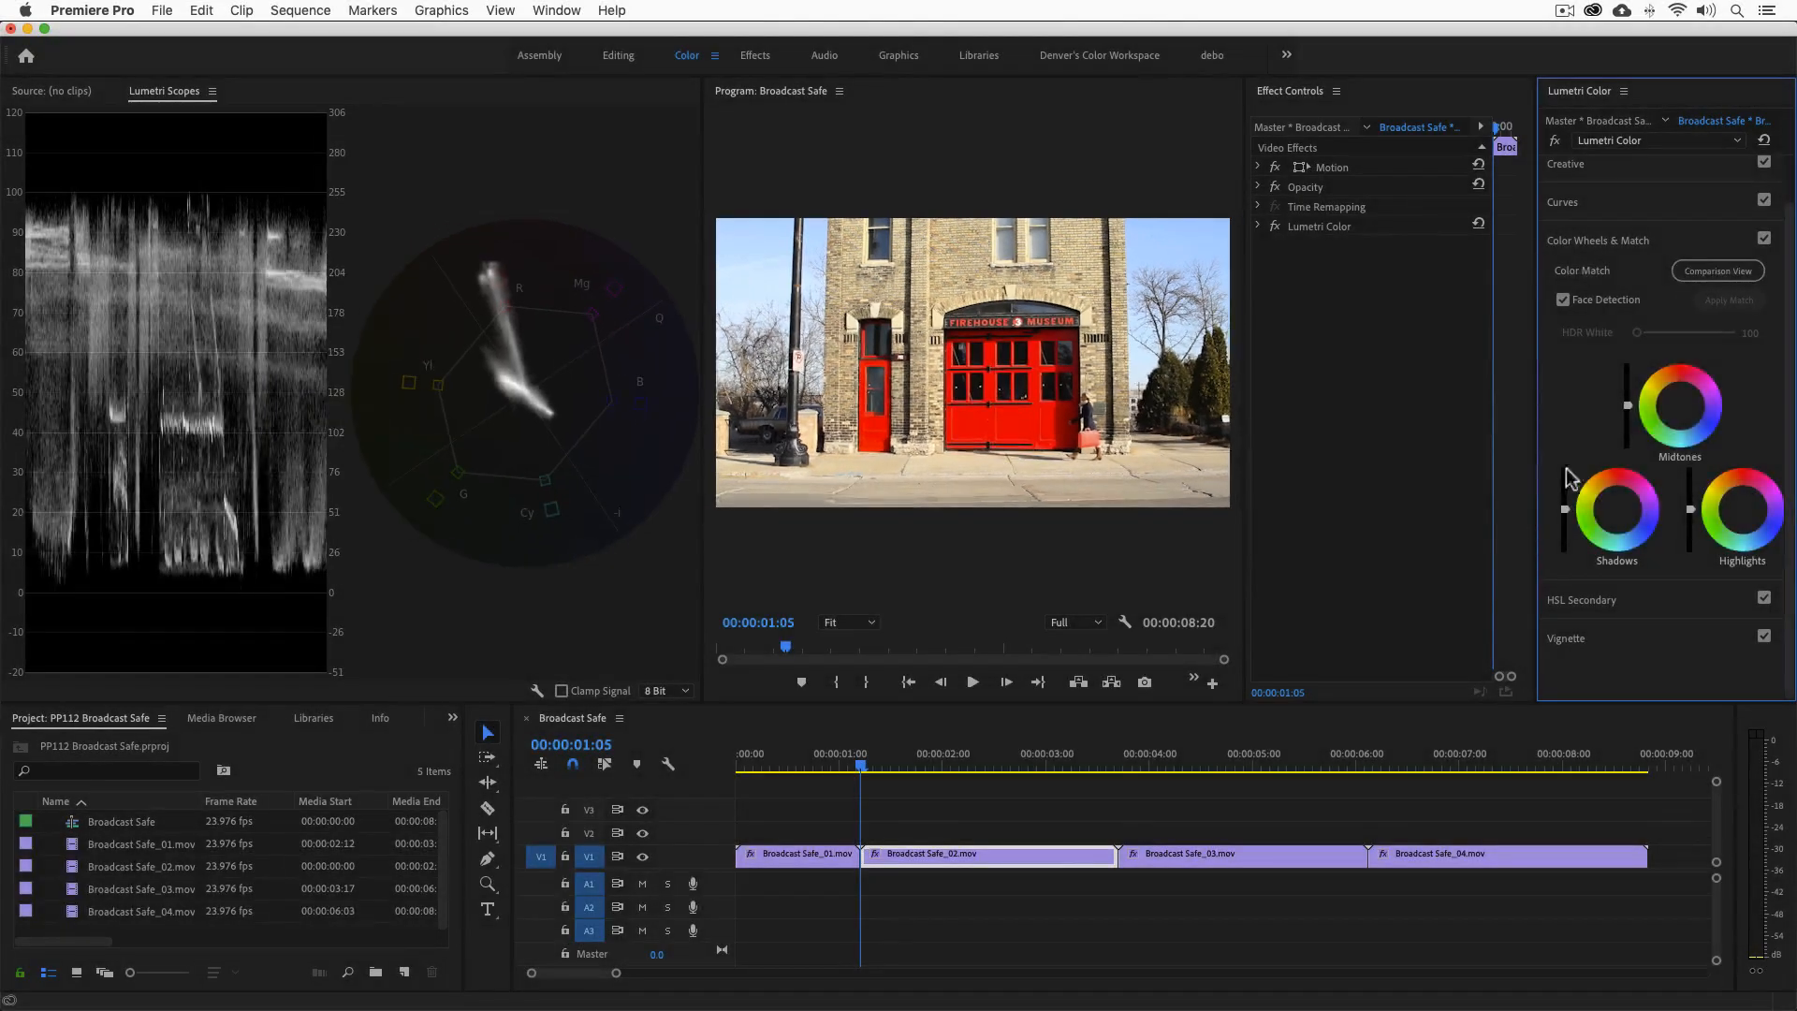
left_click(1632, 201)
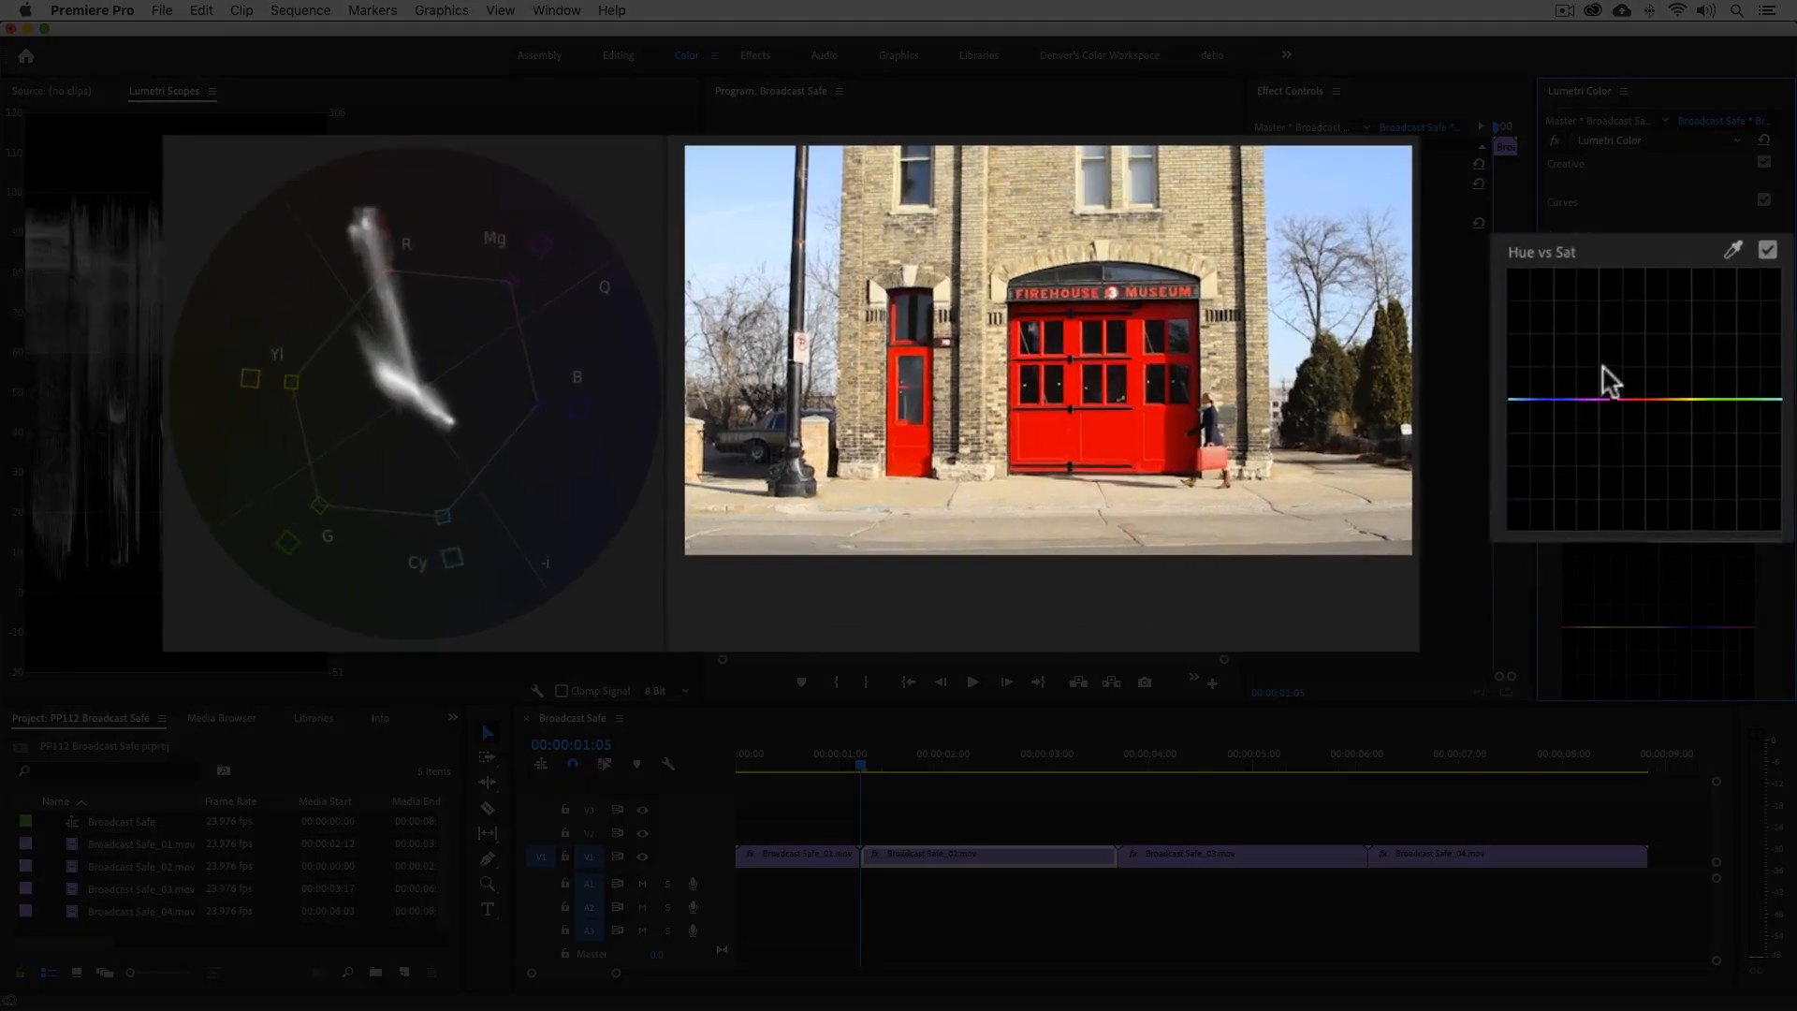
left_click(1645, 400)
left_click(1667, 399)
left_click(1624, 400)
left_click(1646, 401)
left_click_drag(1648, 402, 1649, 406)
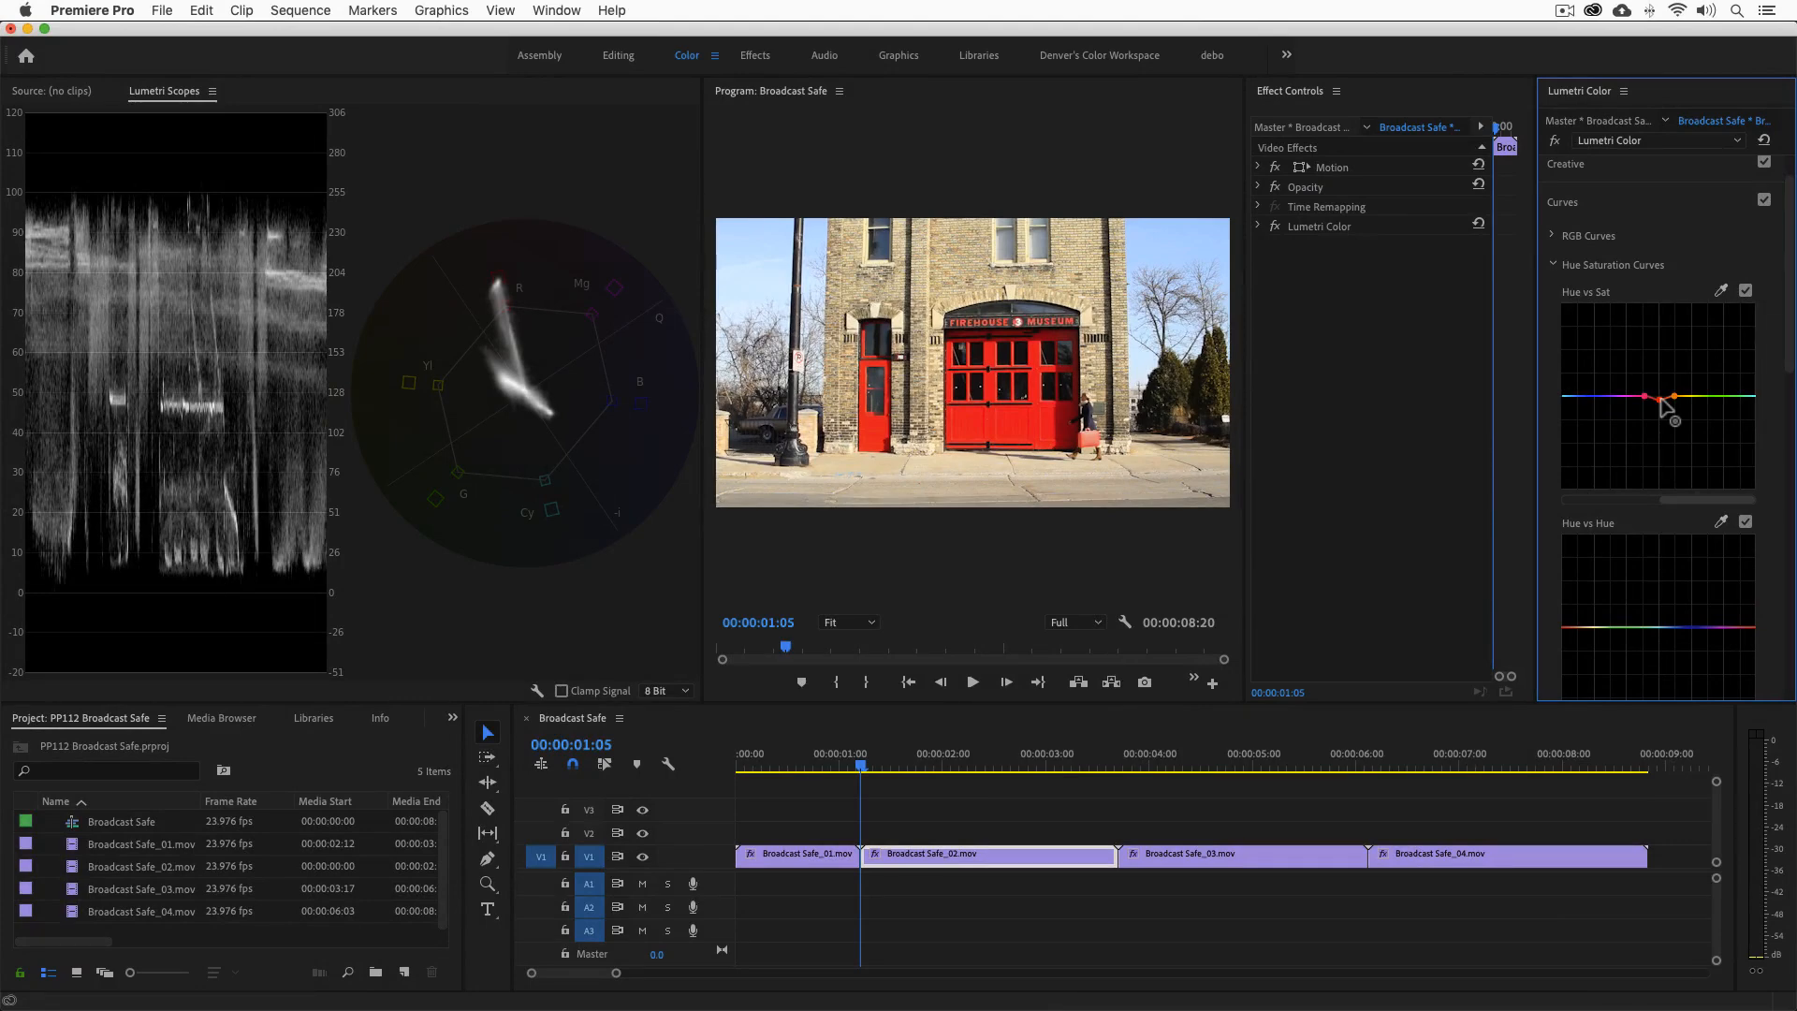
Find the Video Limiter effect under Color Correction and apply it to Broadcast Safe_03.mov in the timeline.
key("Down")
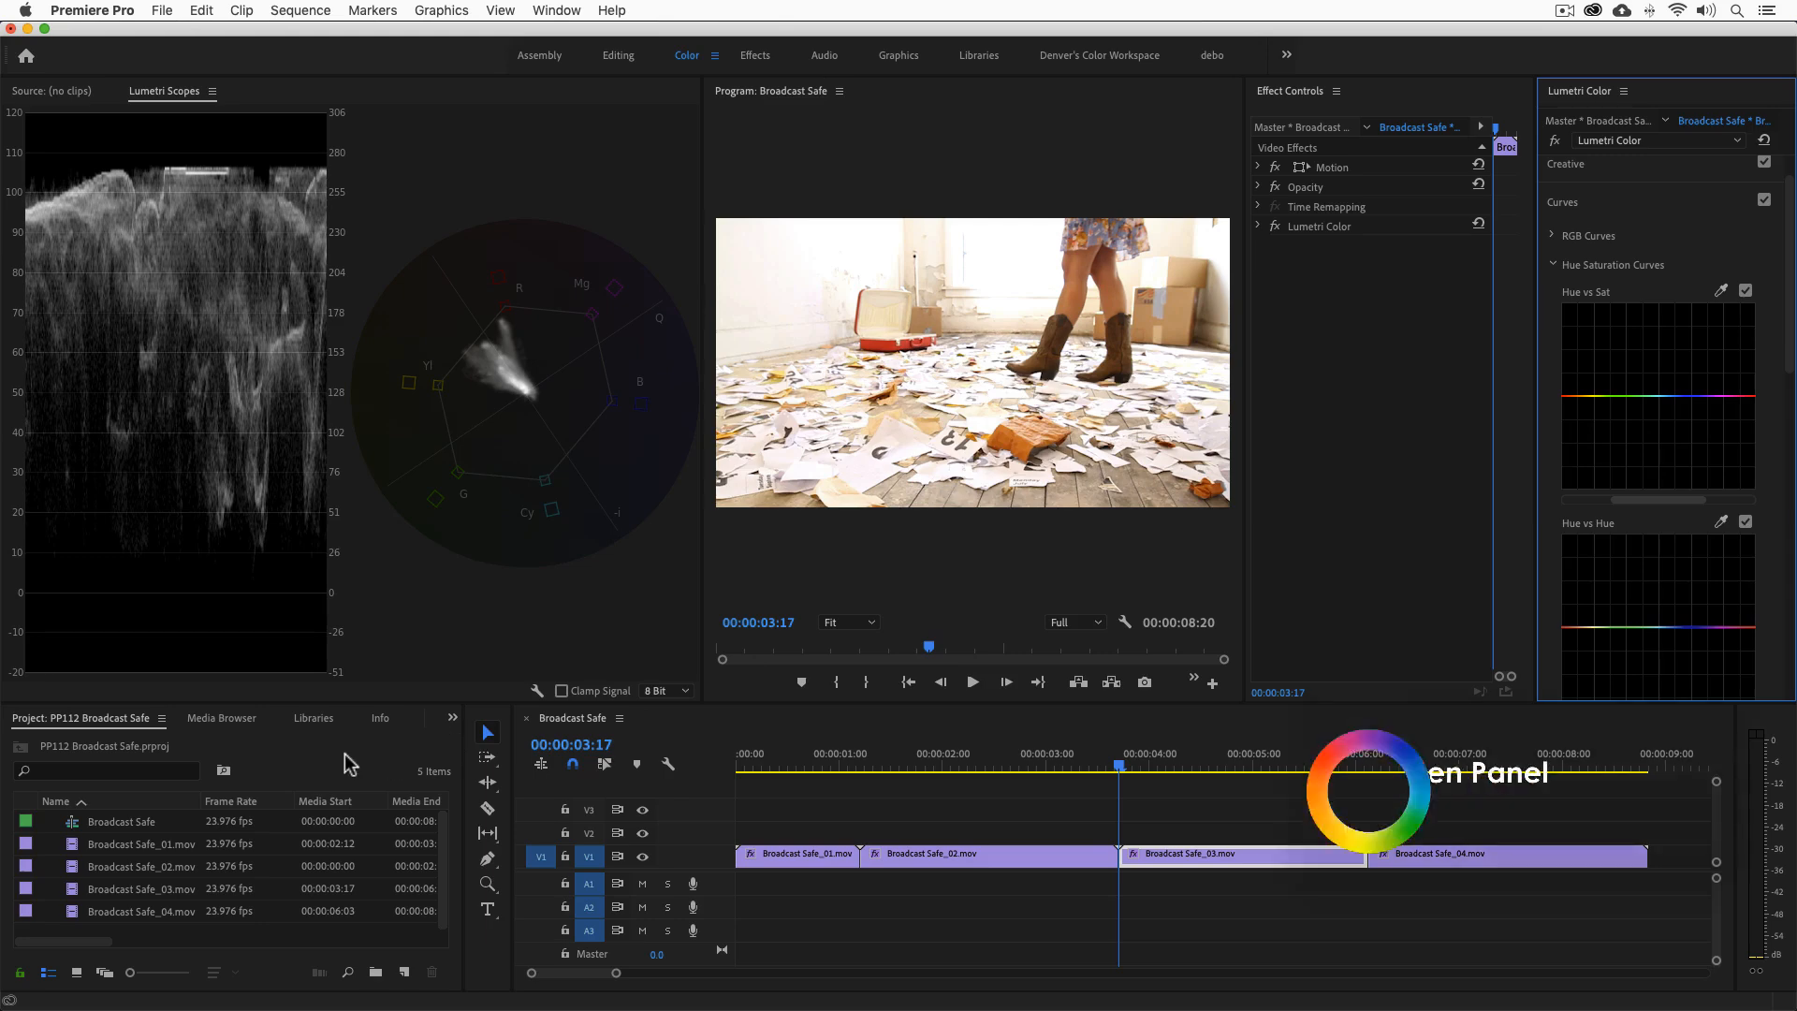
key("grave")
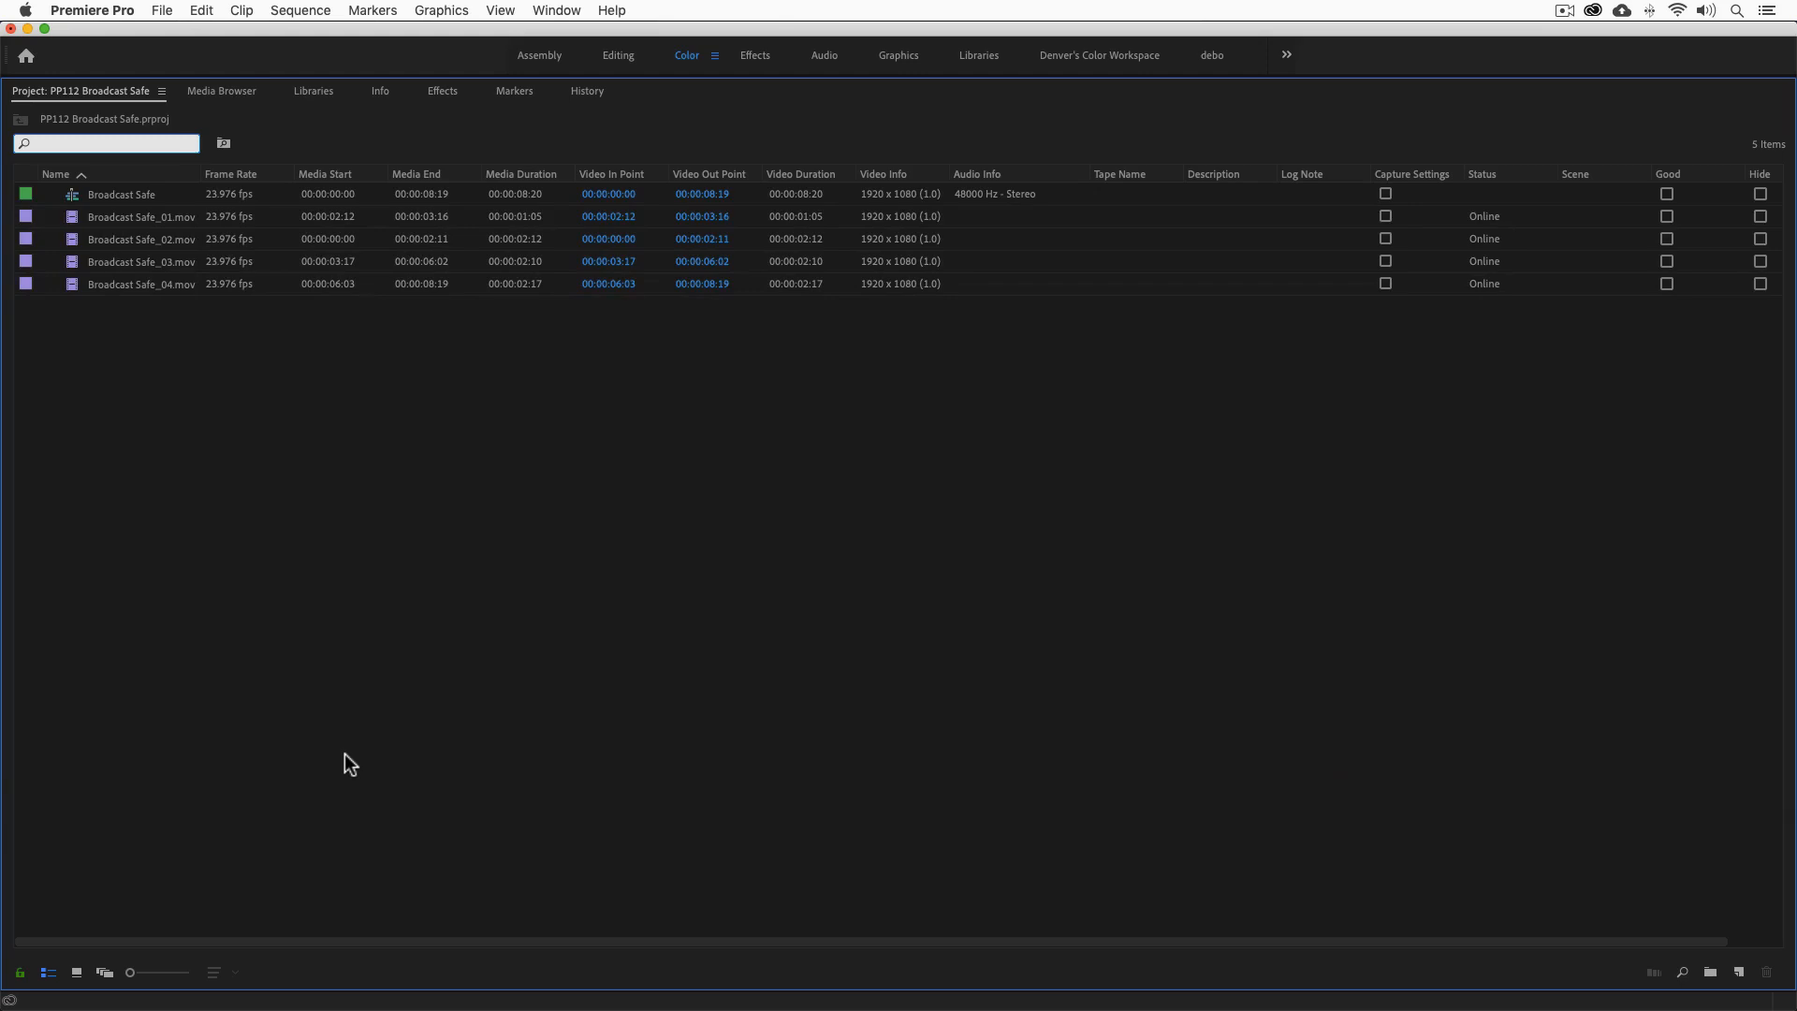
left_click(432, 91)
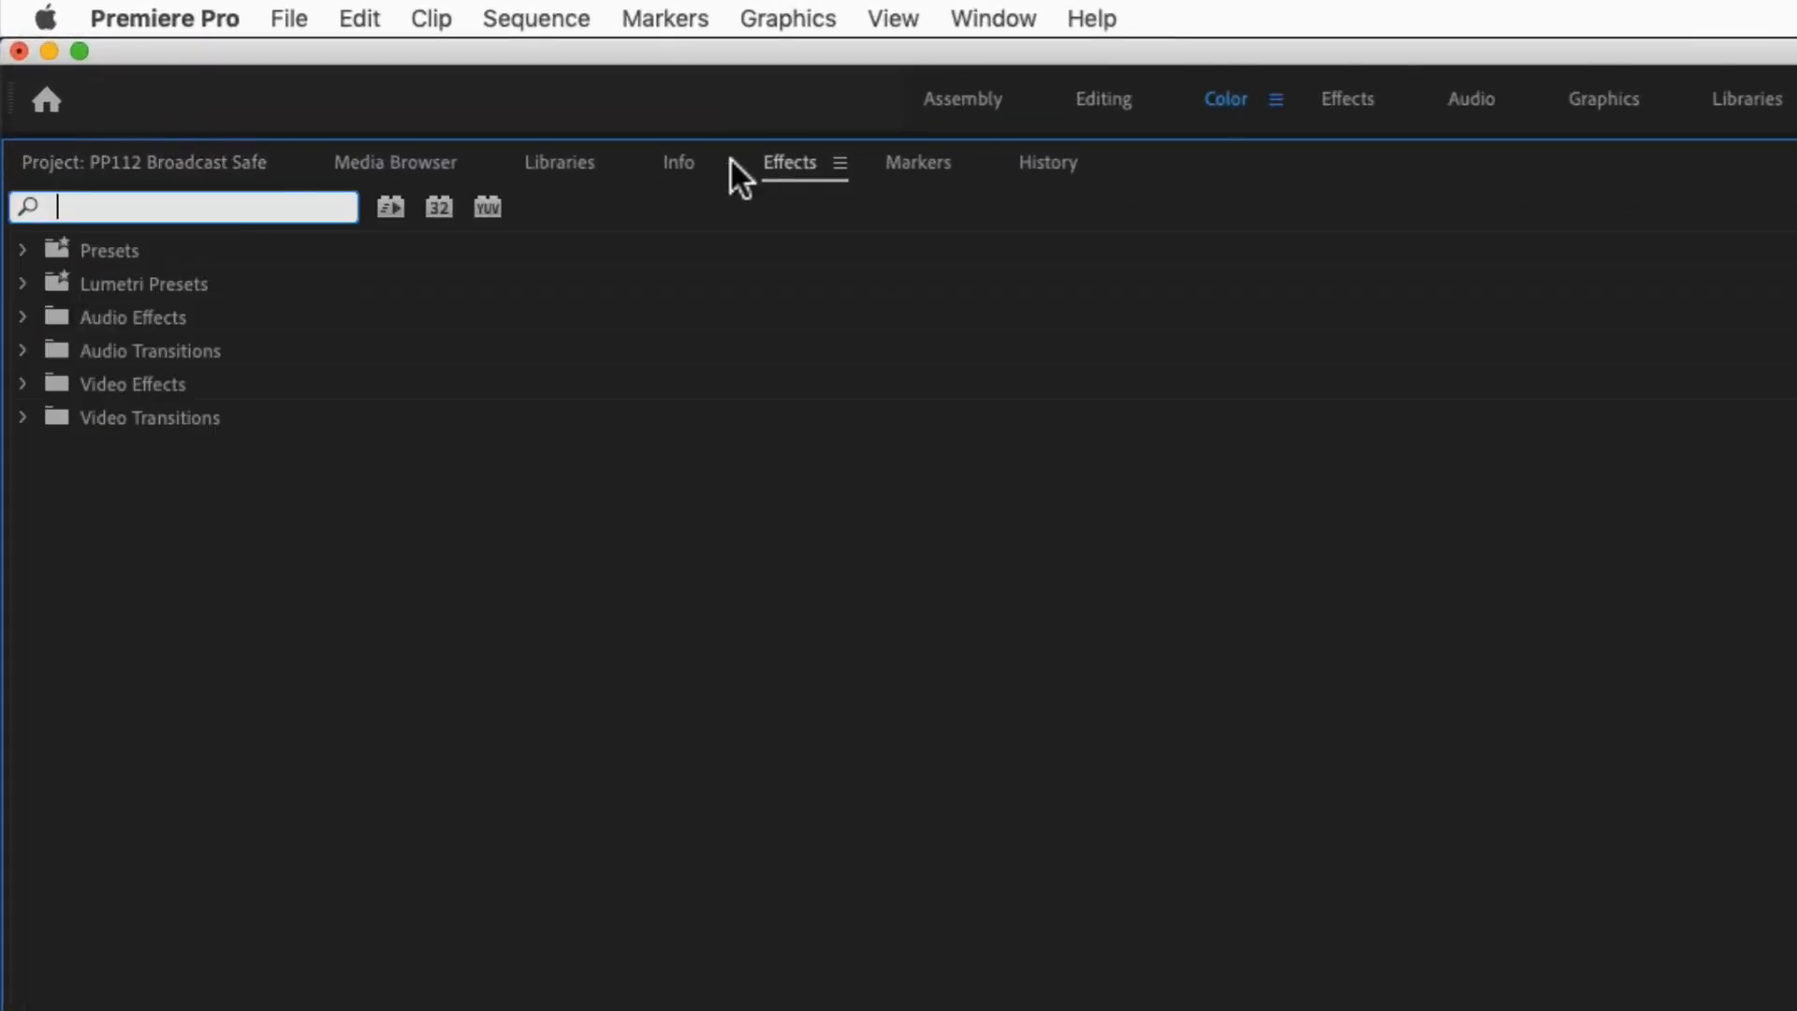
type("Video Limiter")
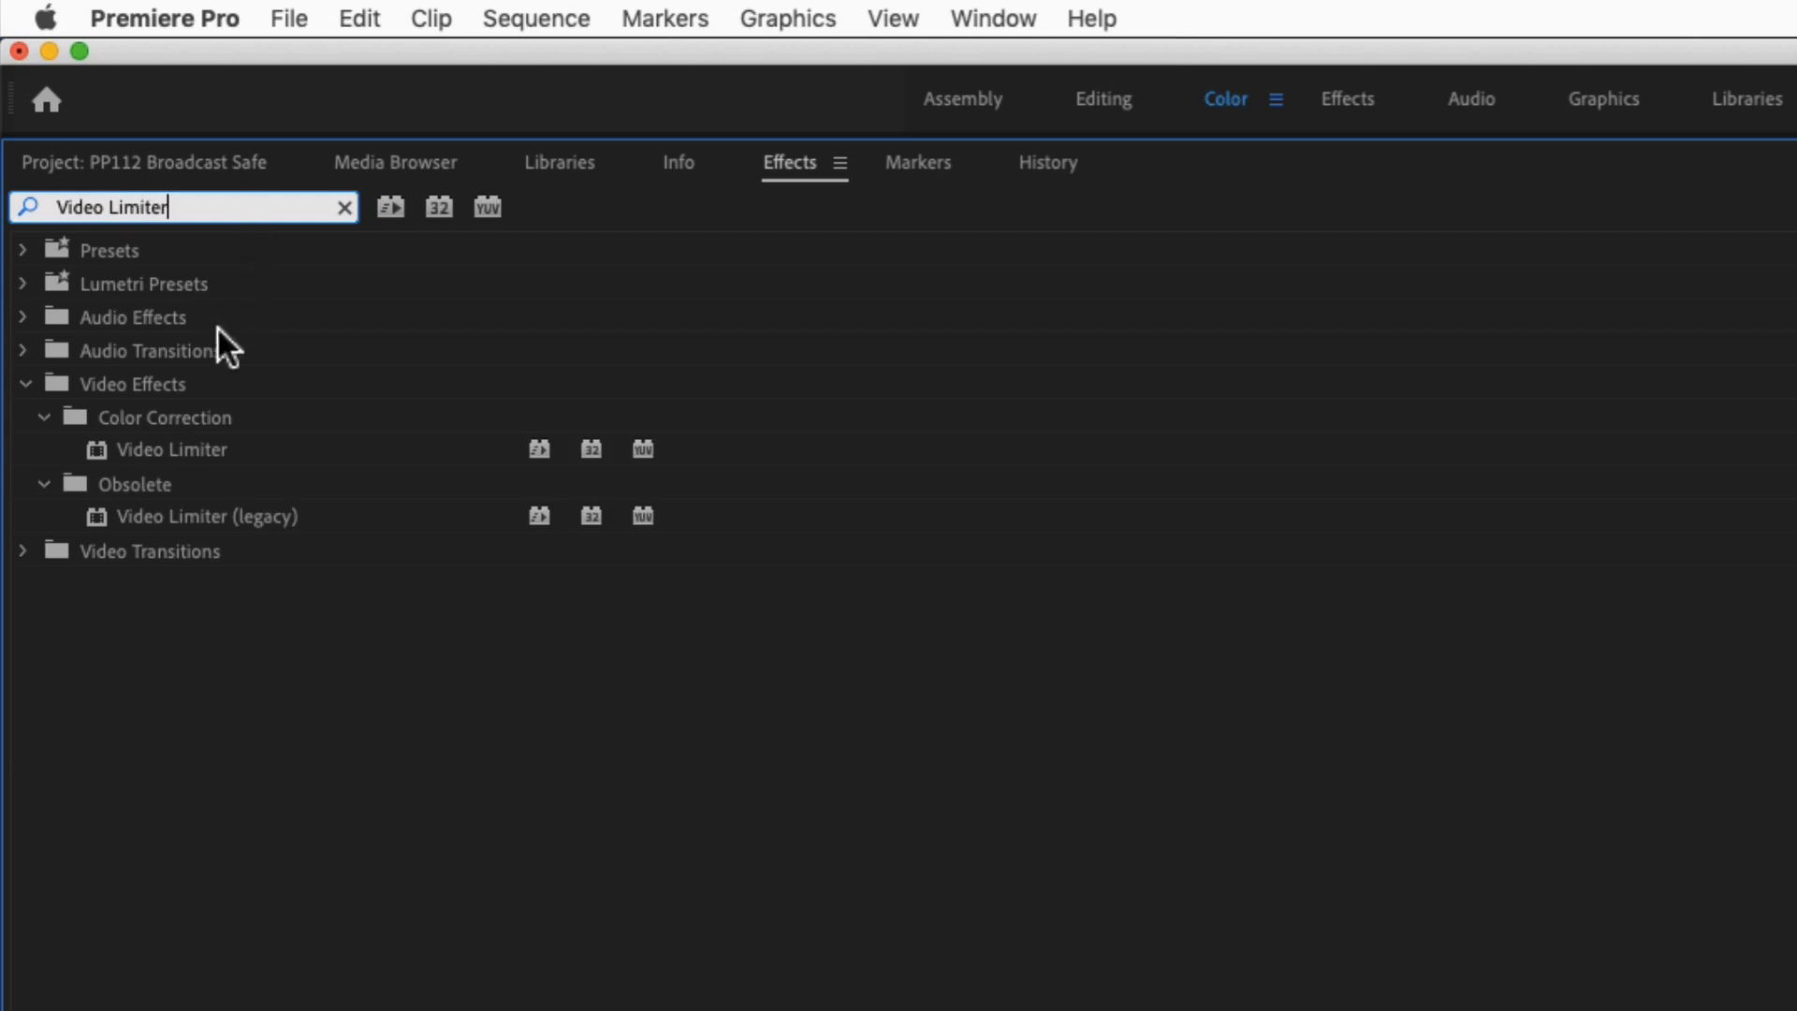
left_click(103, 449)
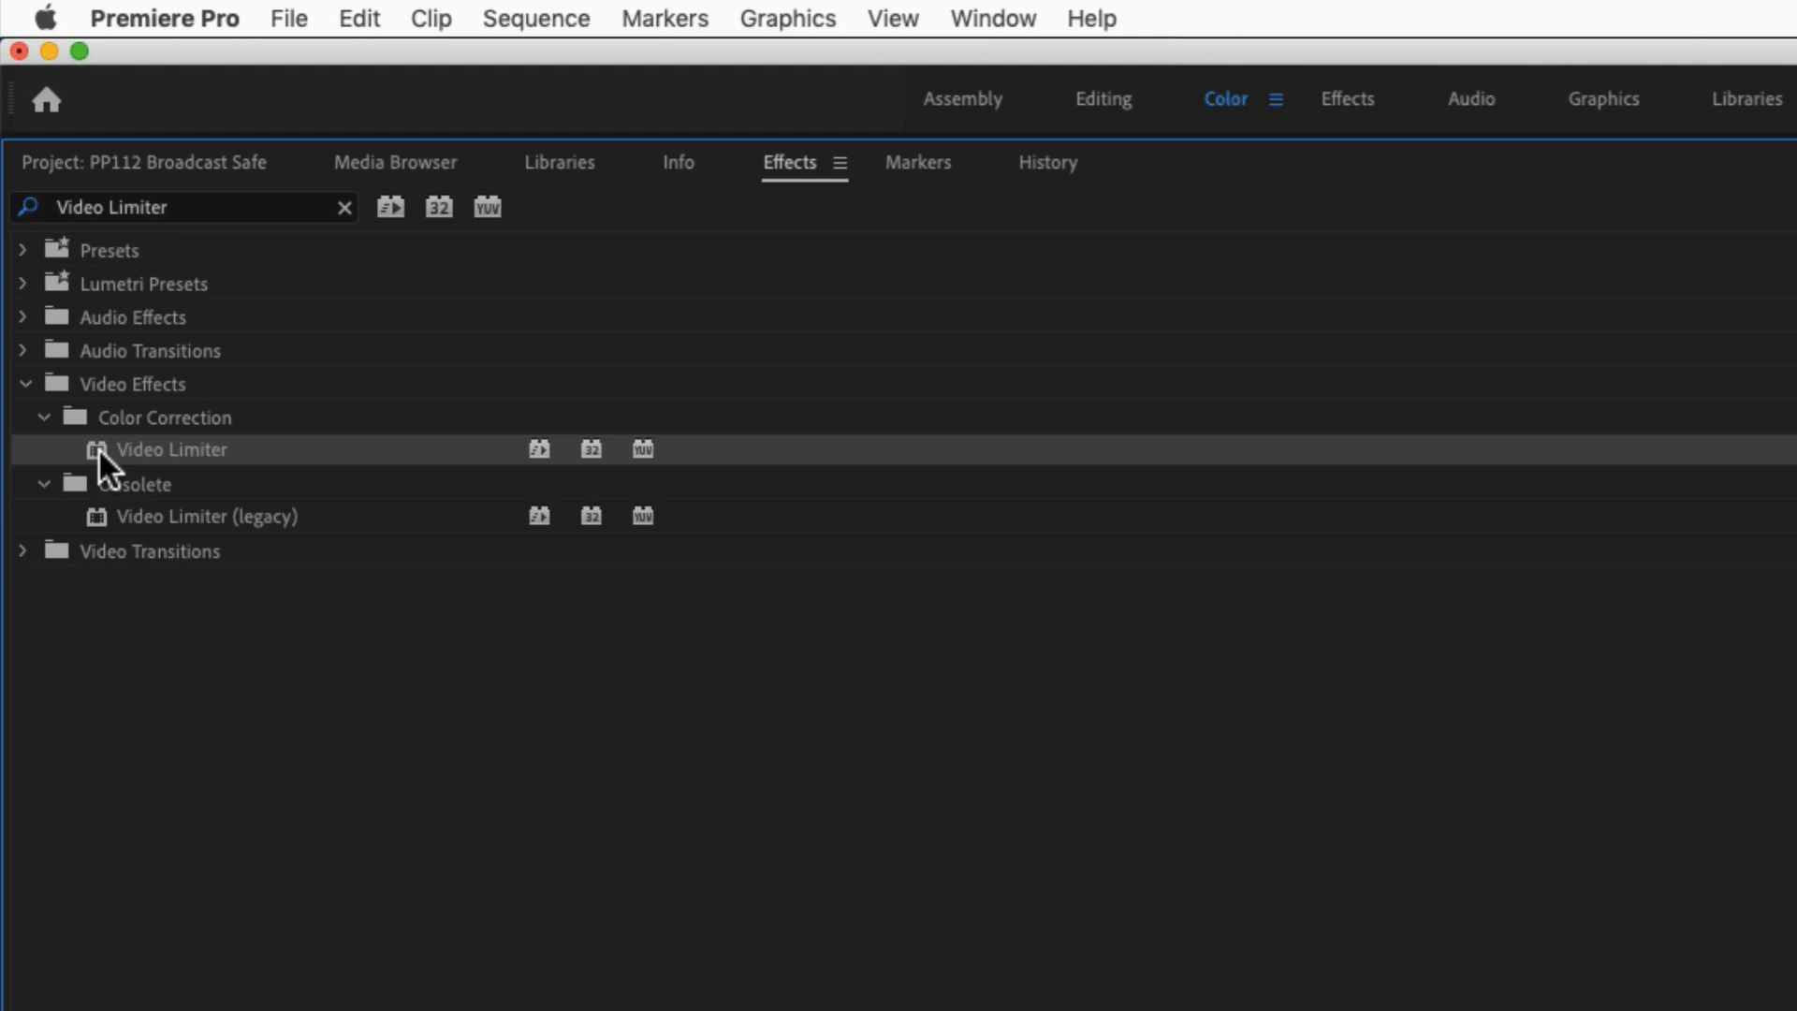
key("grave")
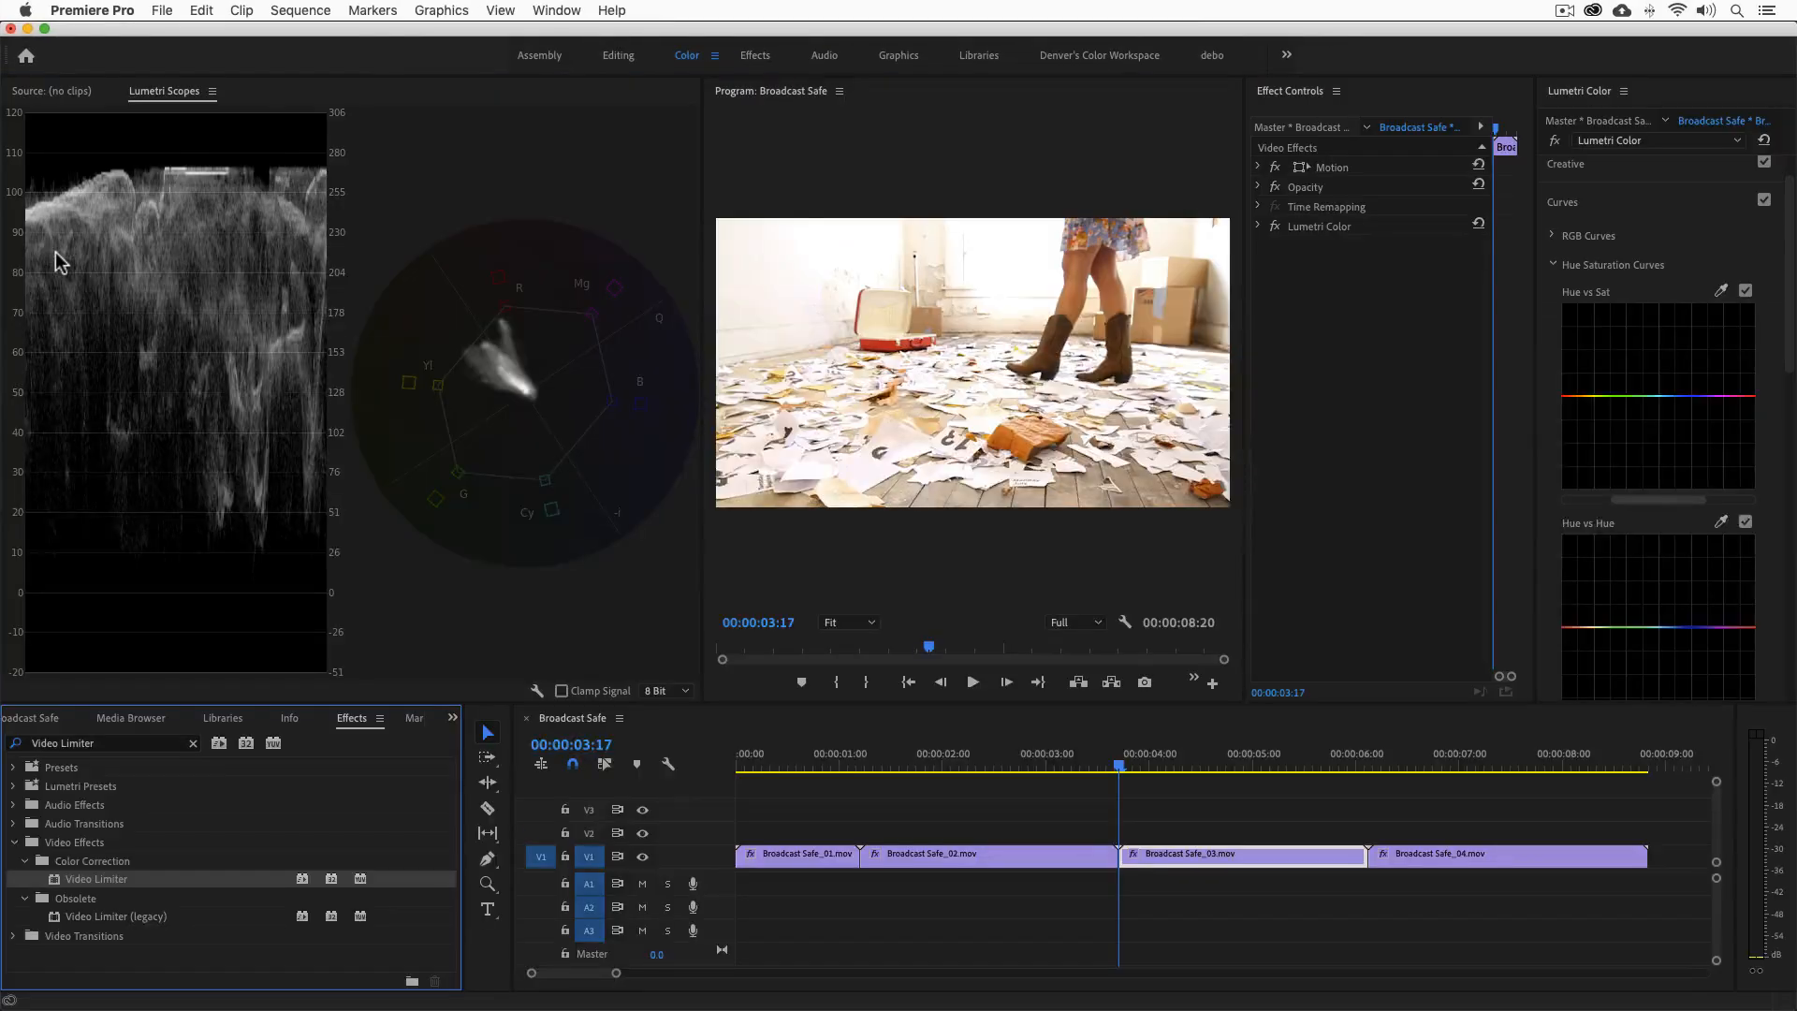
left_click_drag(58, 876, 1217, 859)
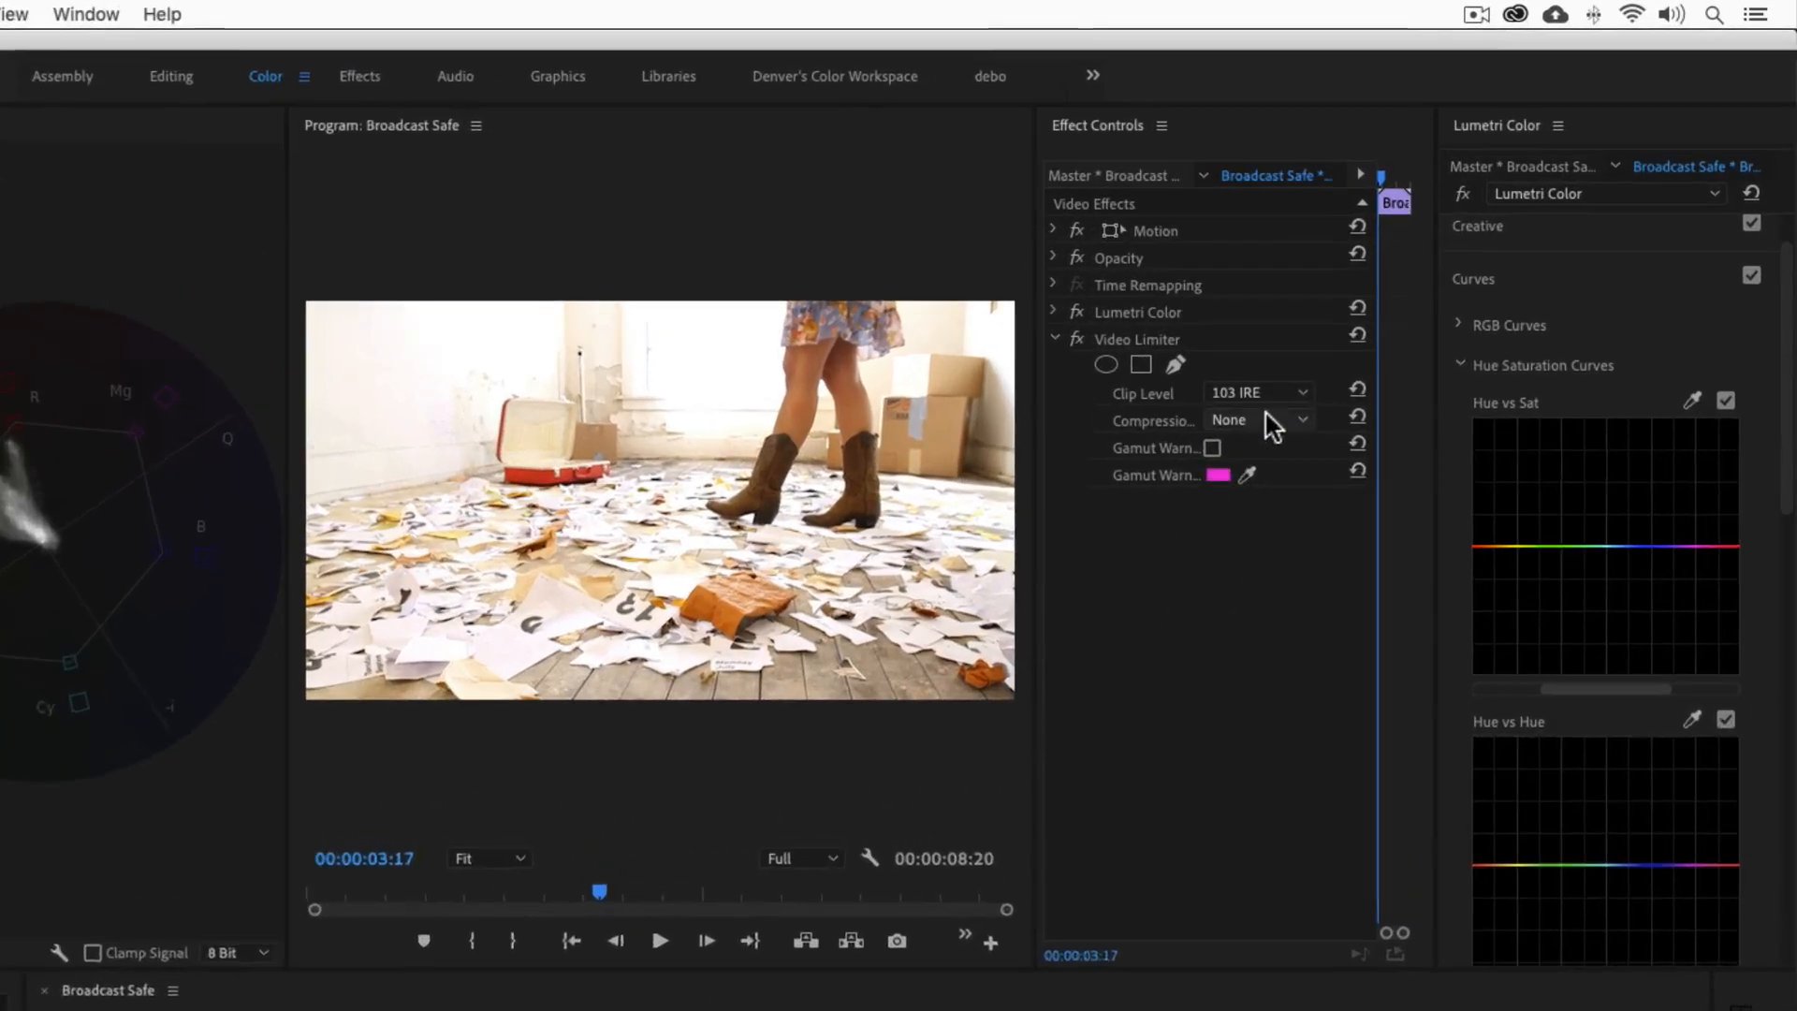
Examine the Video Limiter's clip level and compression options, and preview its gamut warning on the clip.
left_click(1428, 280)
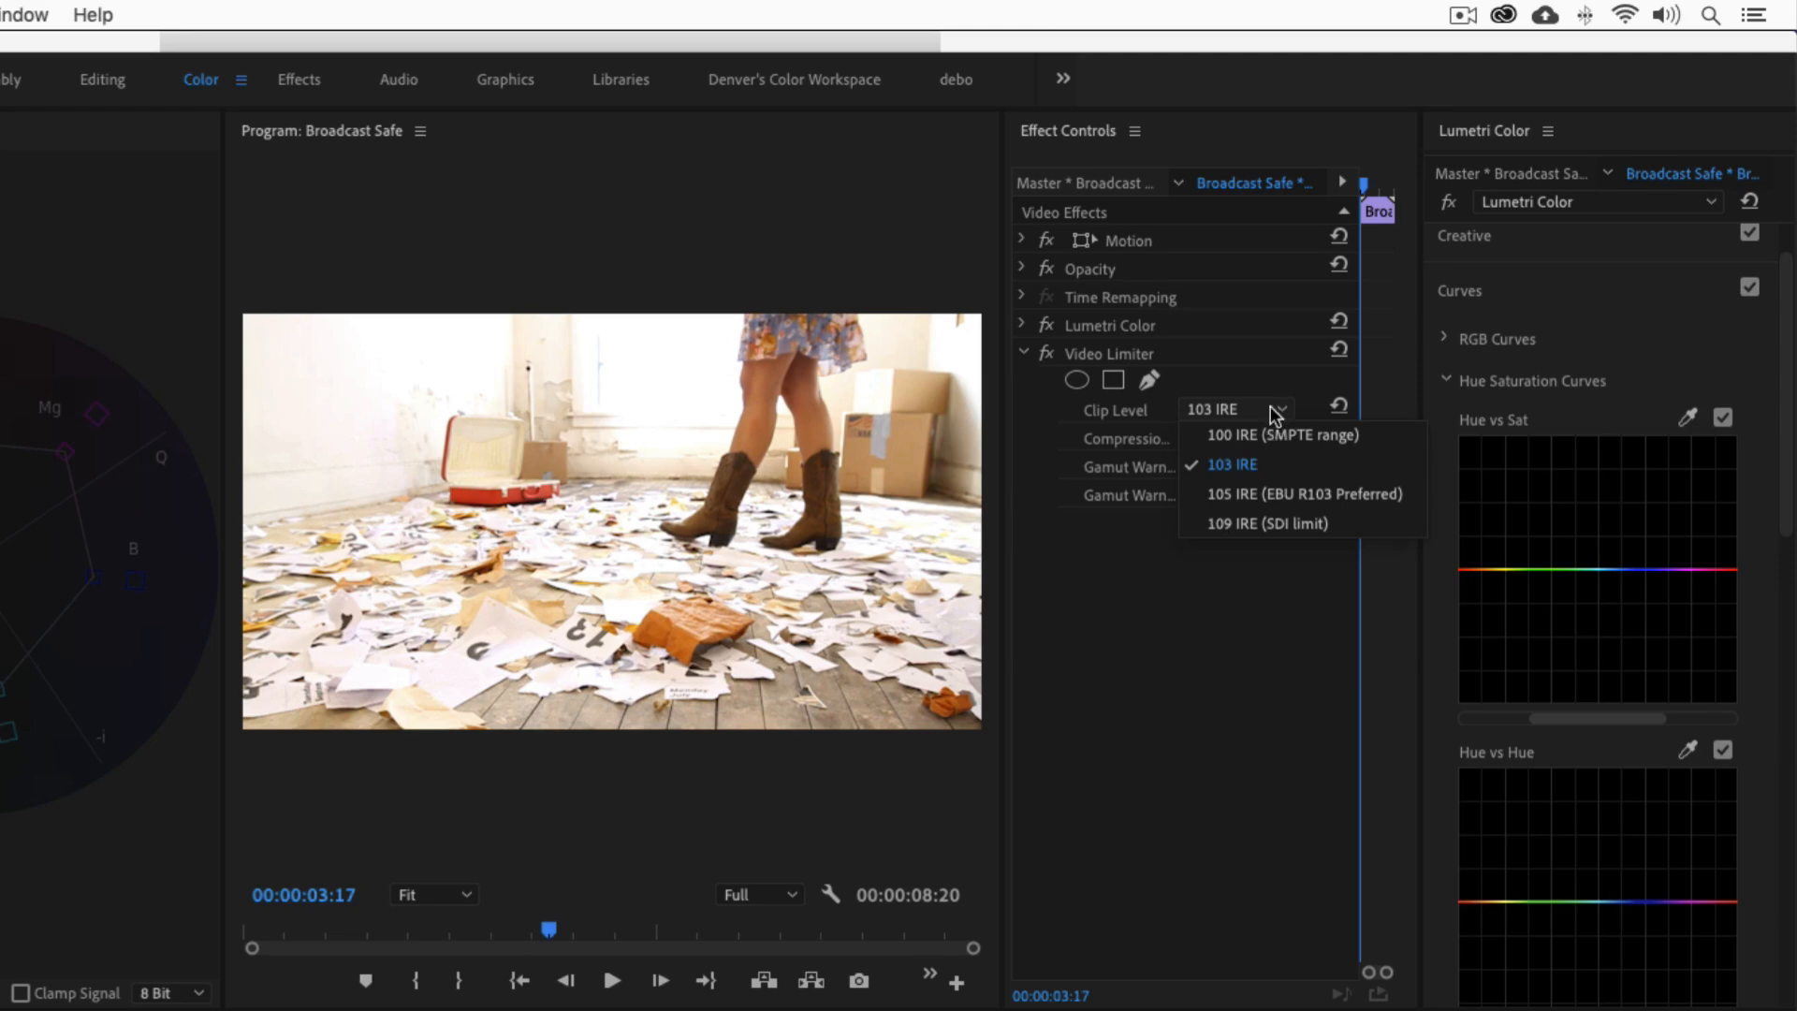
left_click(1271, 406)
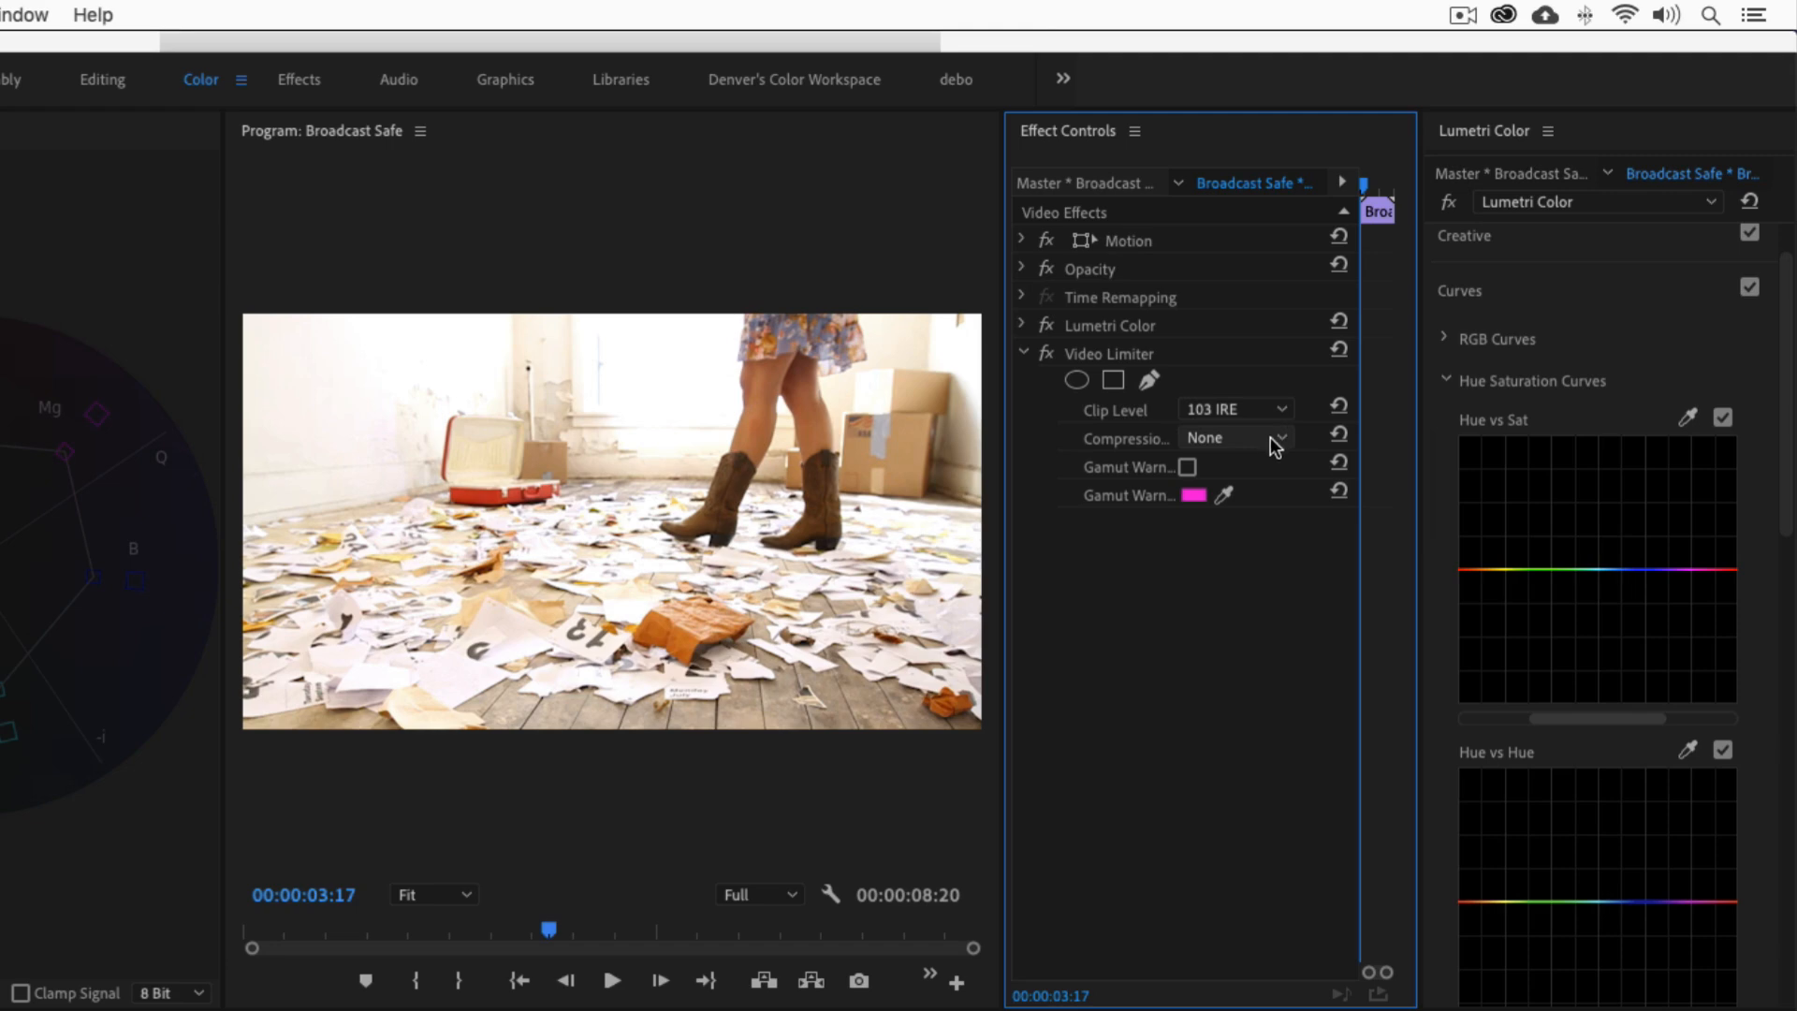
left_click(1274, 443)
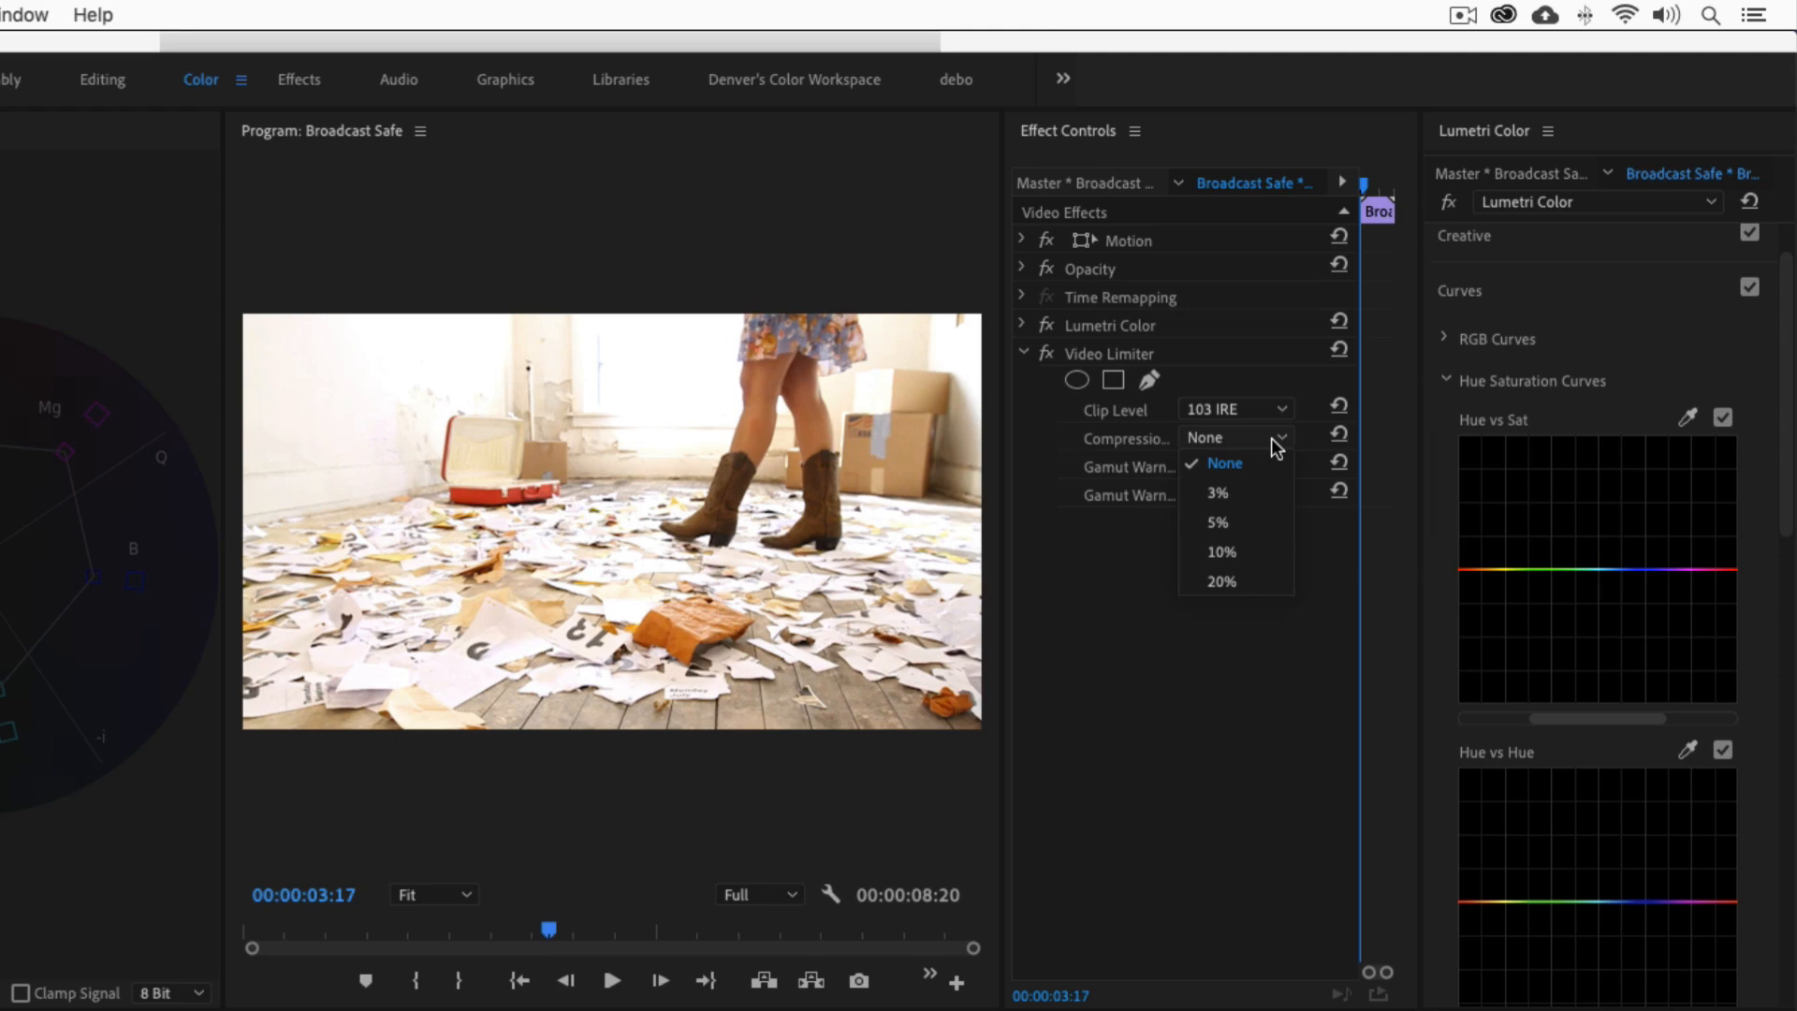
left_click(1271, 438)
left_click(1187, 466)
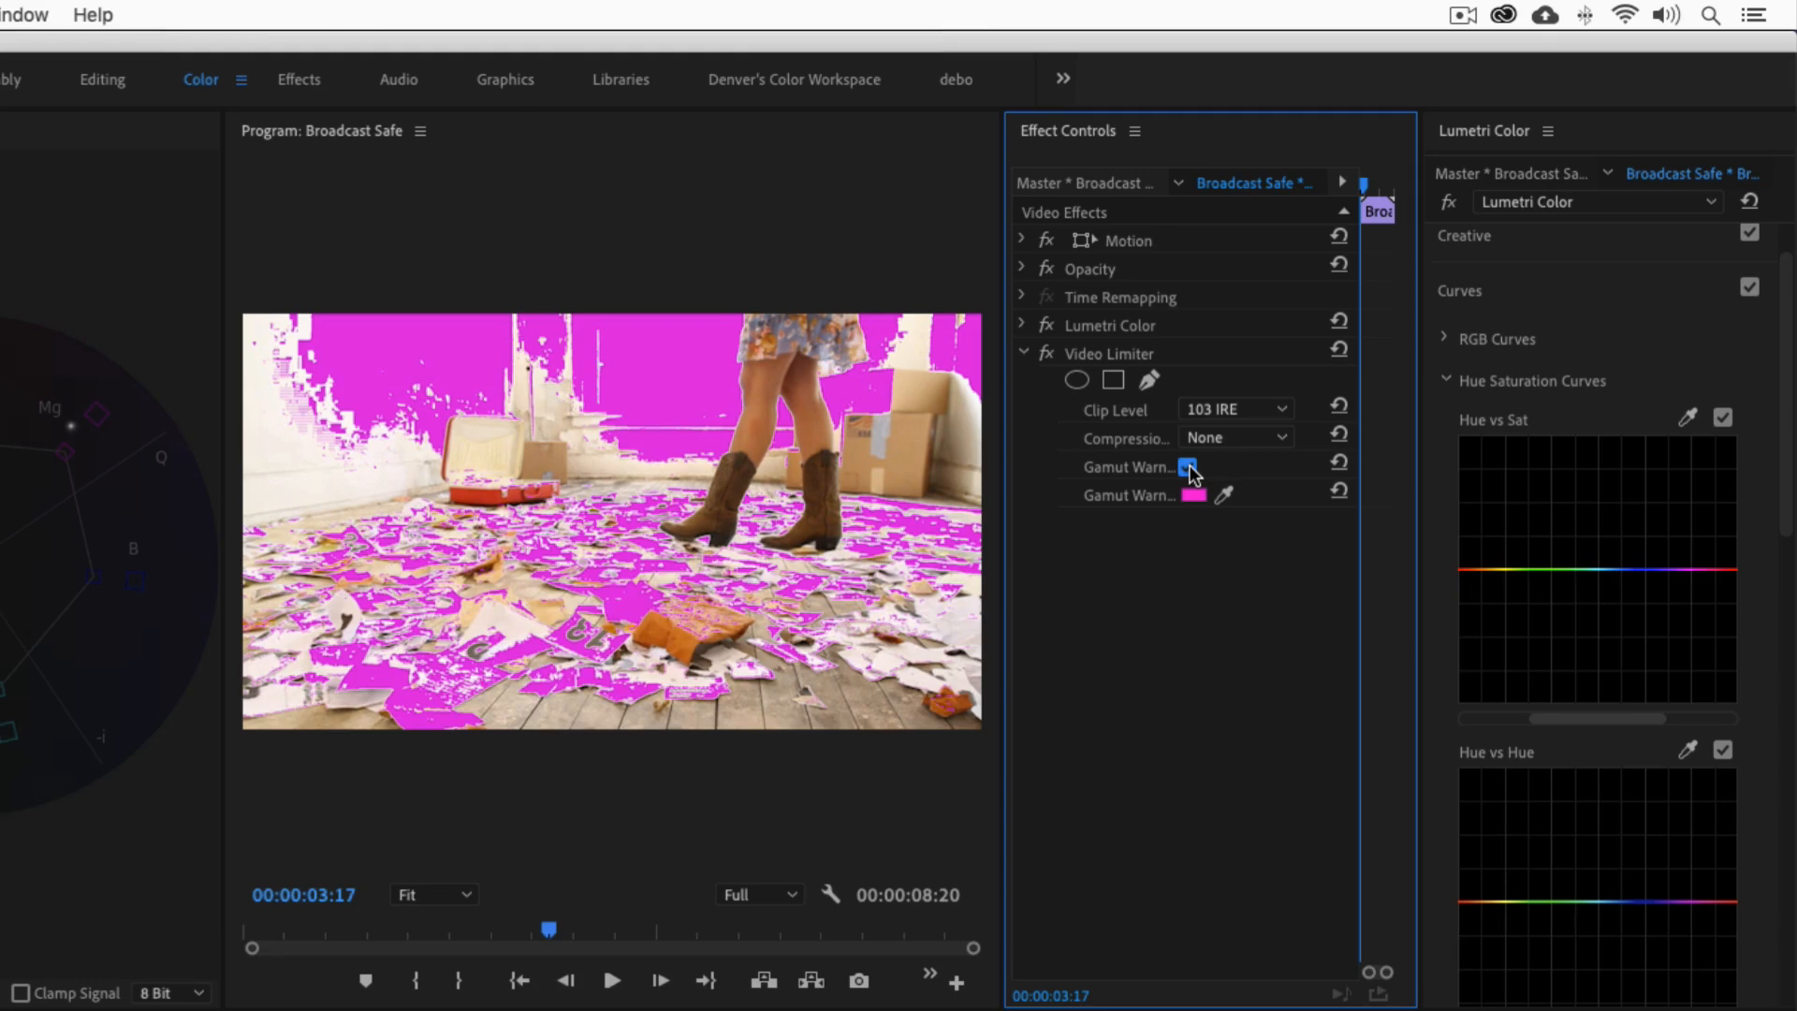
left_click(1188, 467)
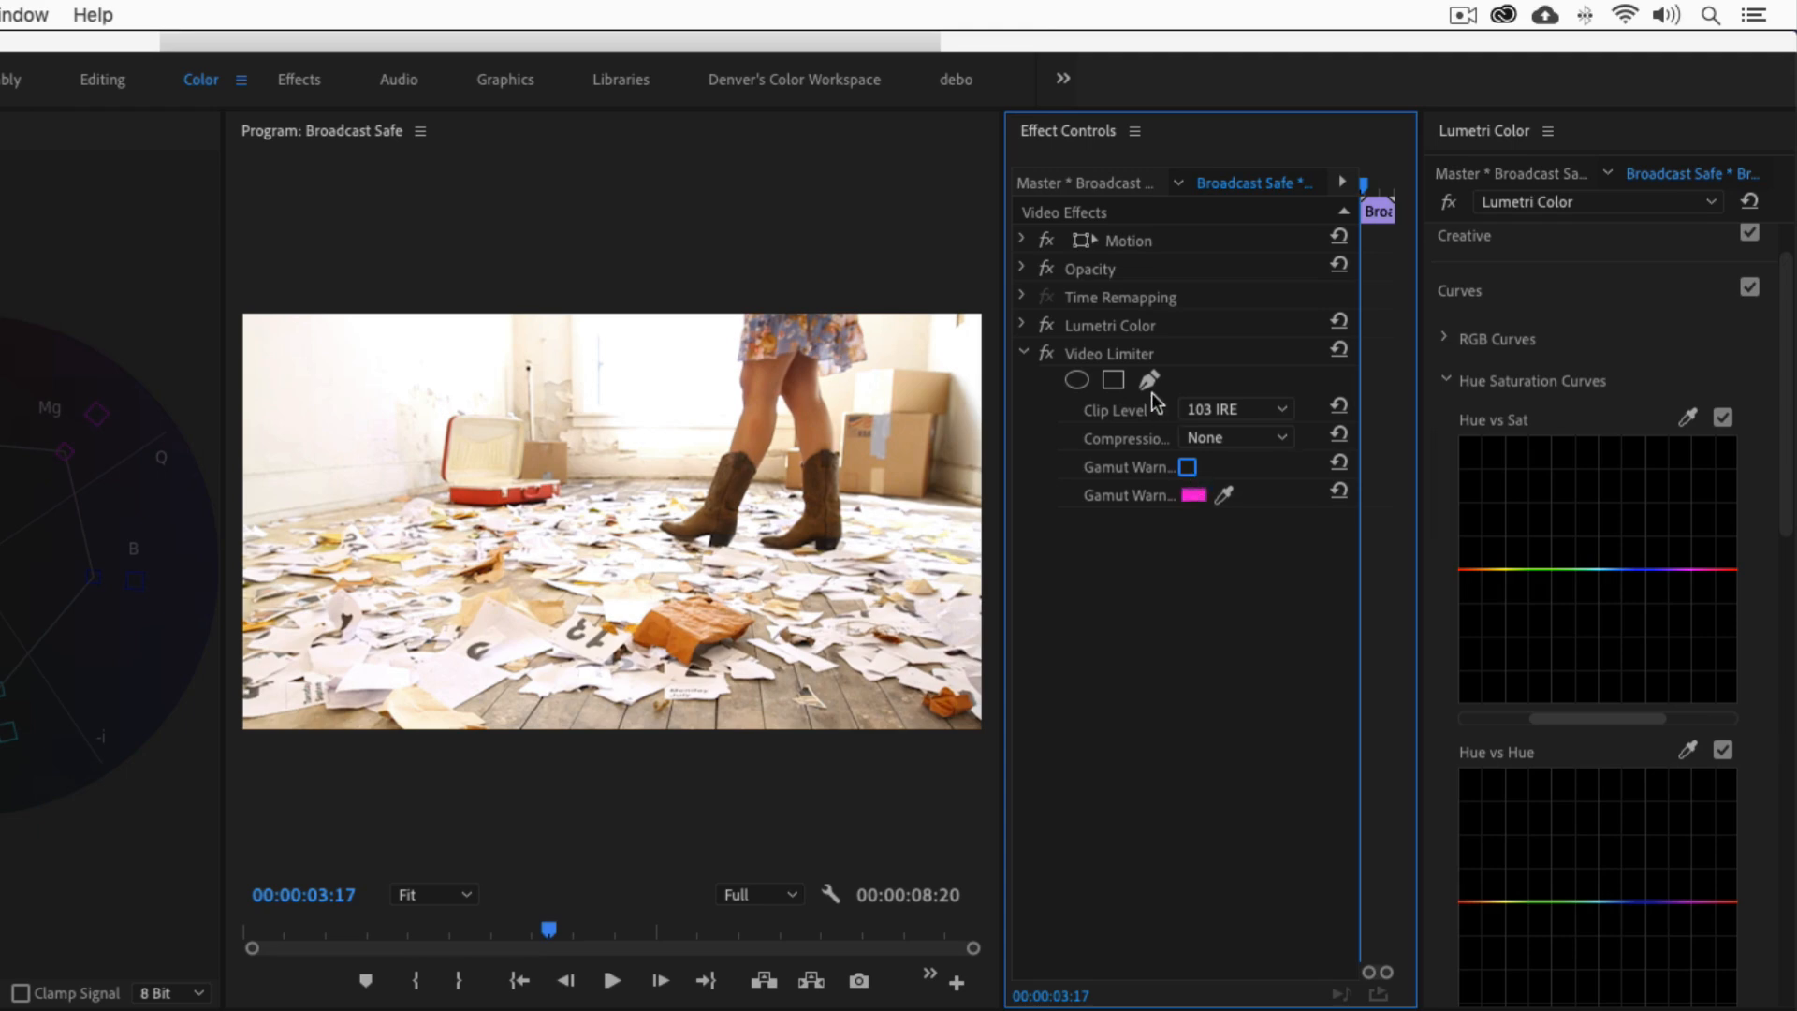
Save the Video Limiter settings as a preset named Broadcast Safe, and list the effect presets without the search filter.
right_click(1137, 353)
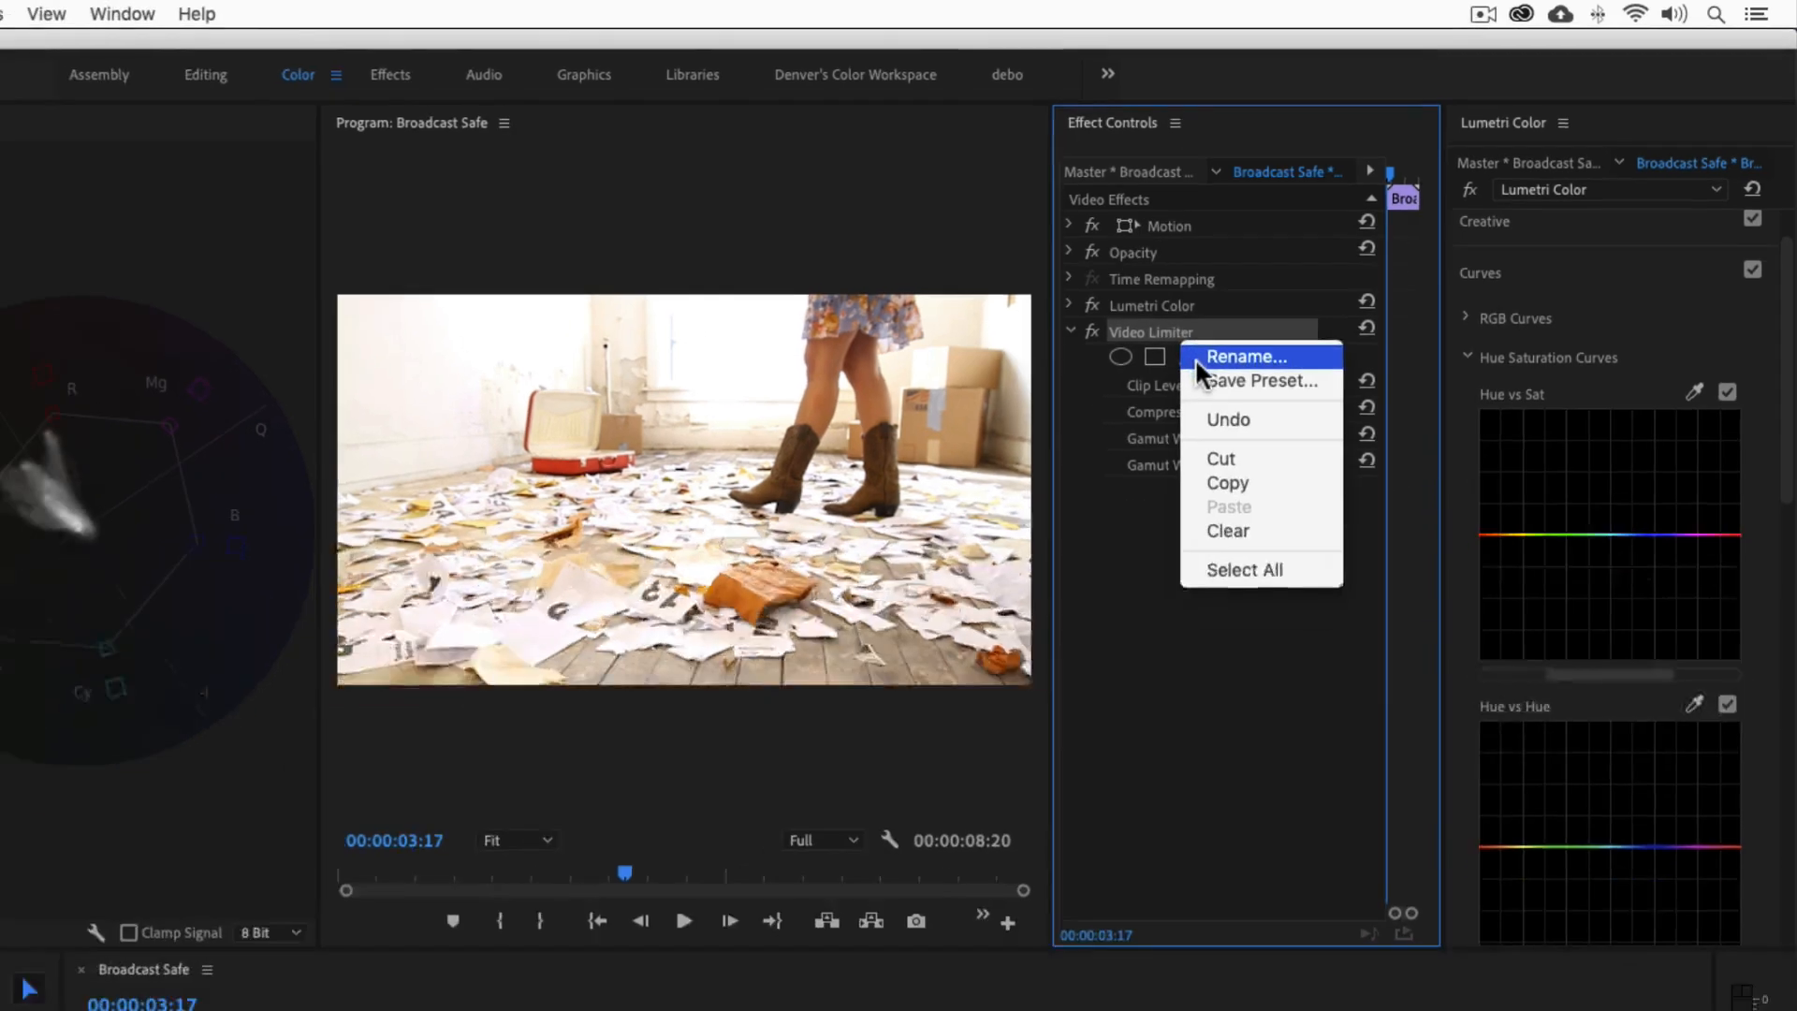
left_click(1217, 404)
type("Broadcast Safe")
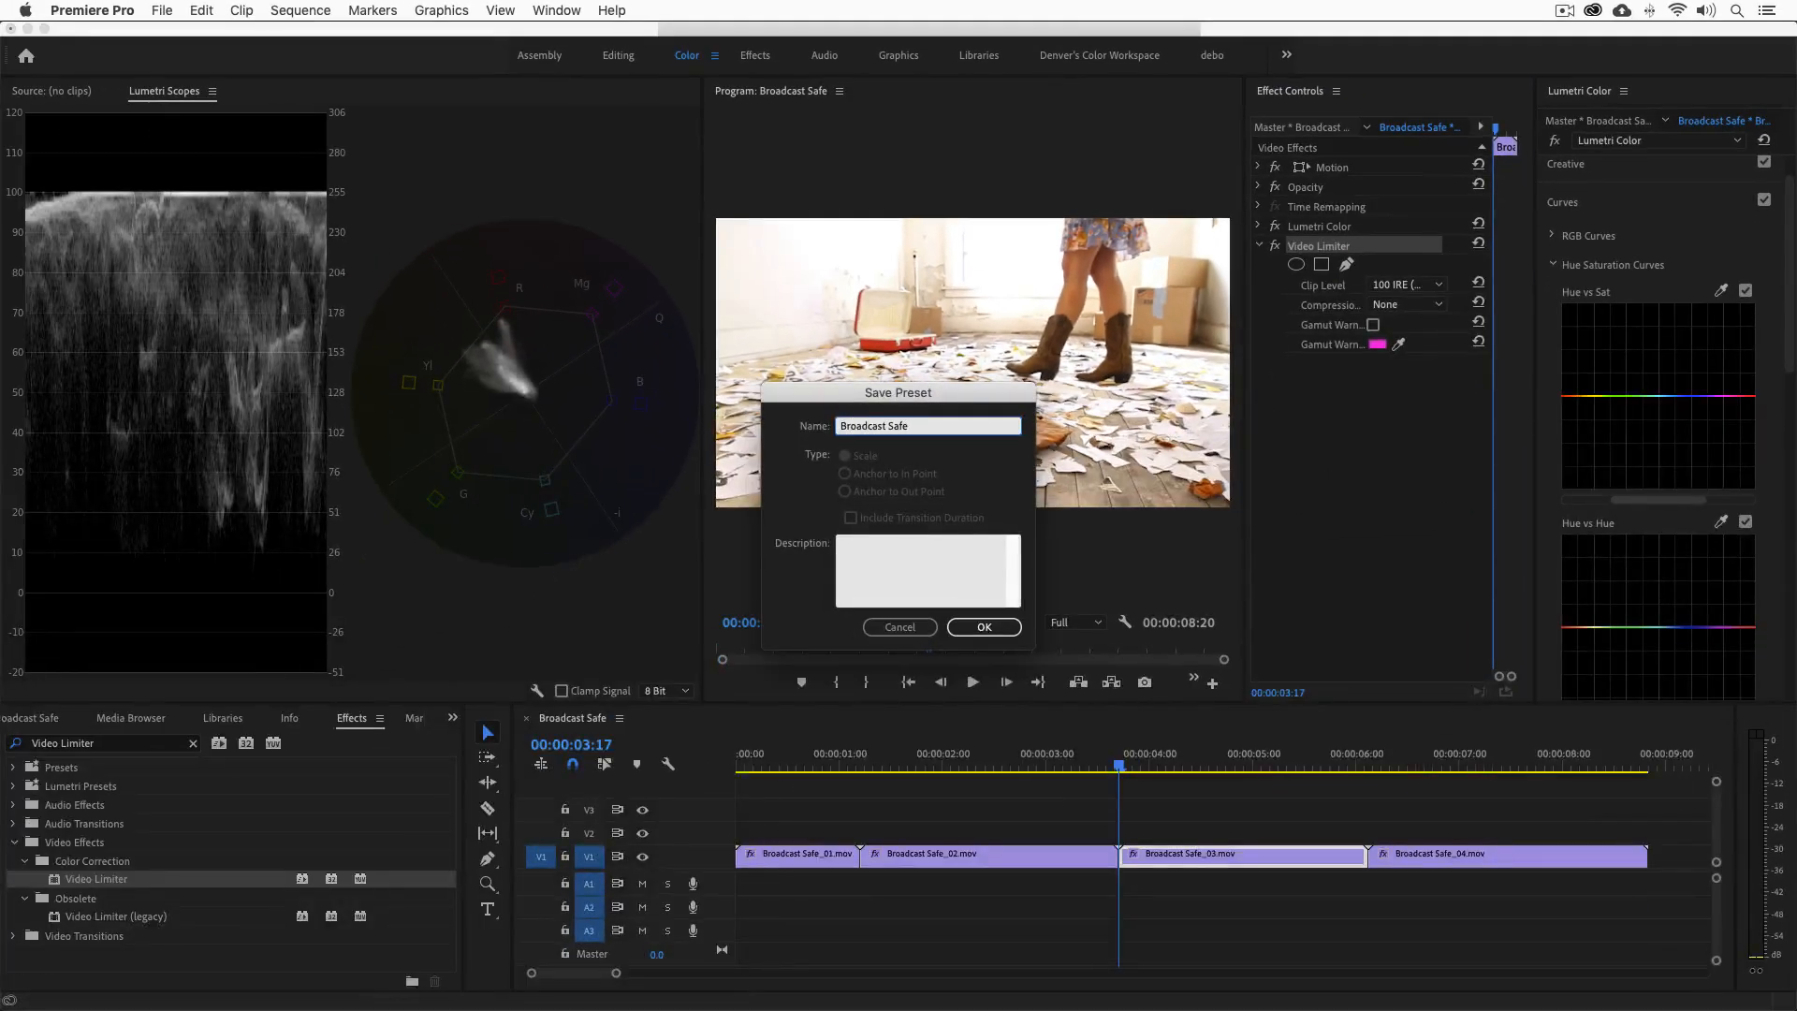
left_click(984, 627)
left_click(192, 743)
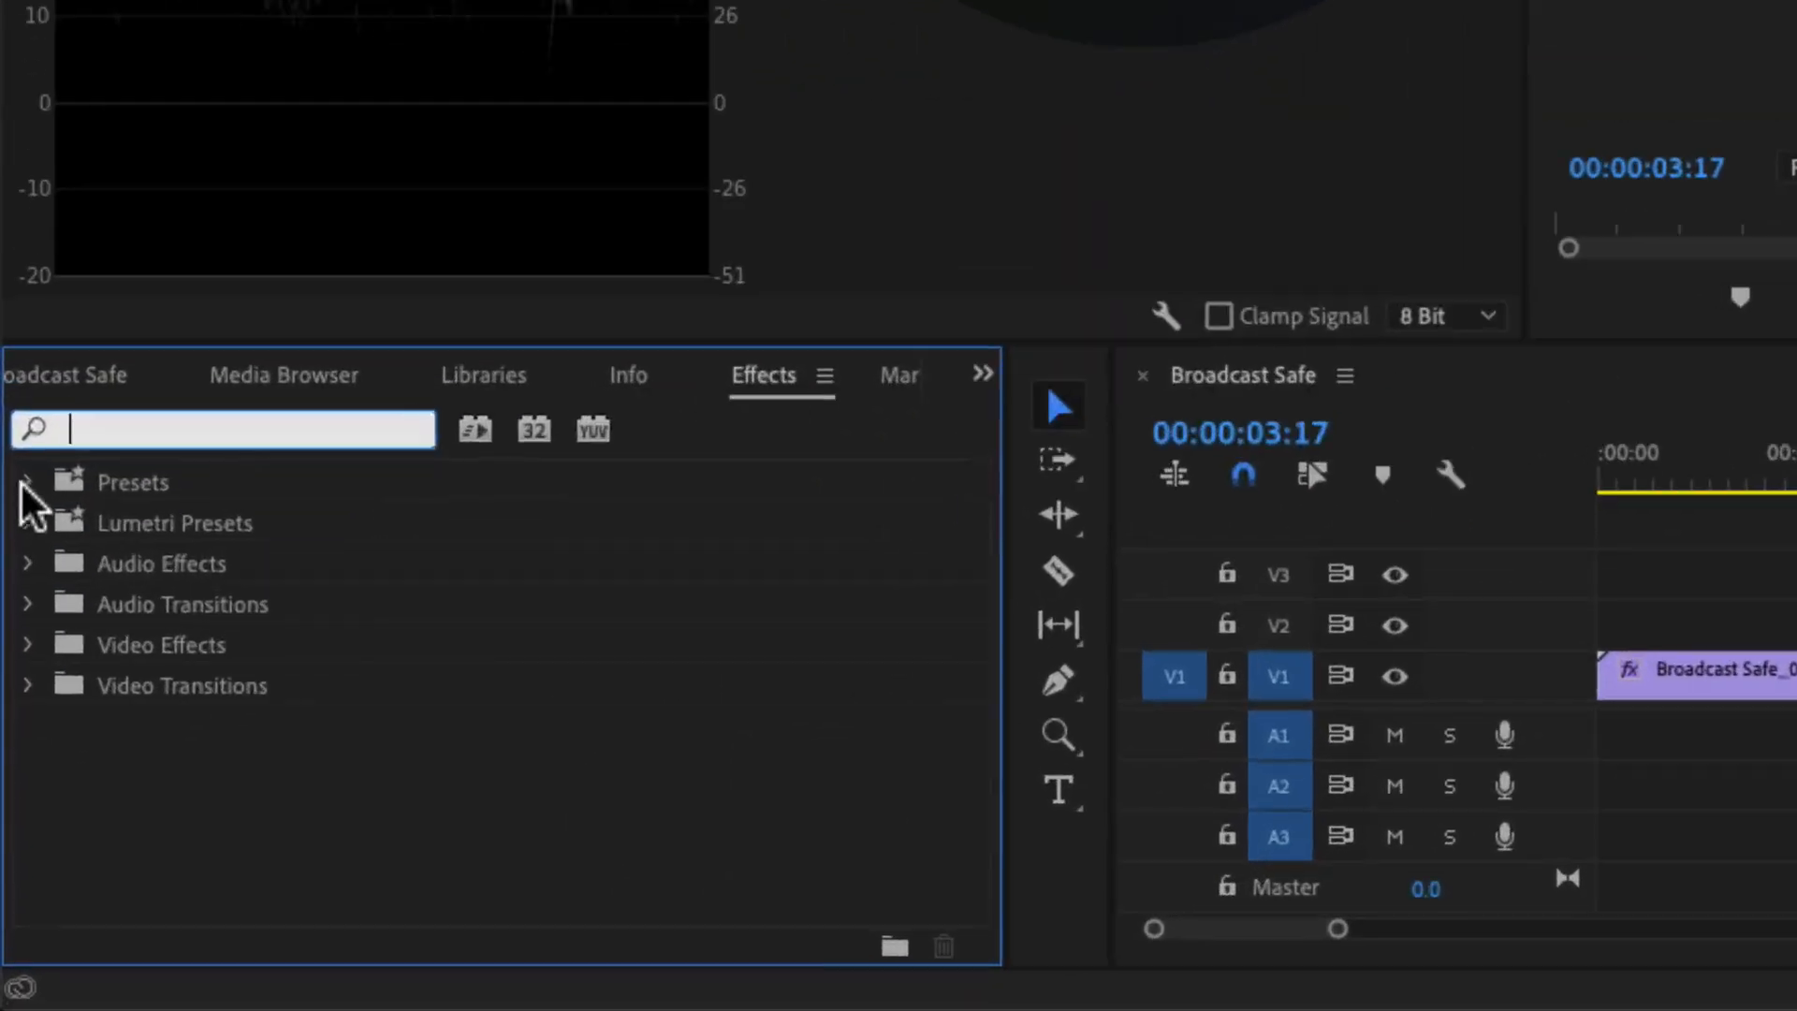
left_click(13, 767)
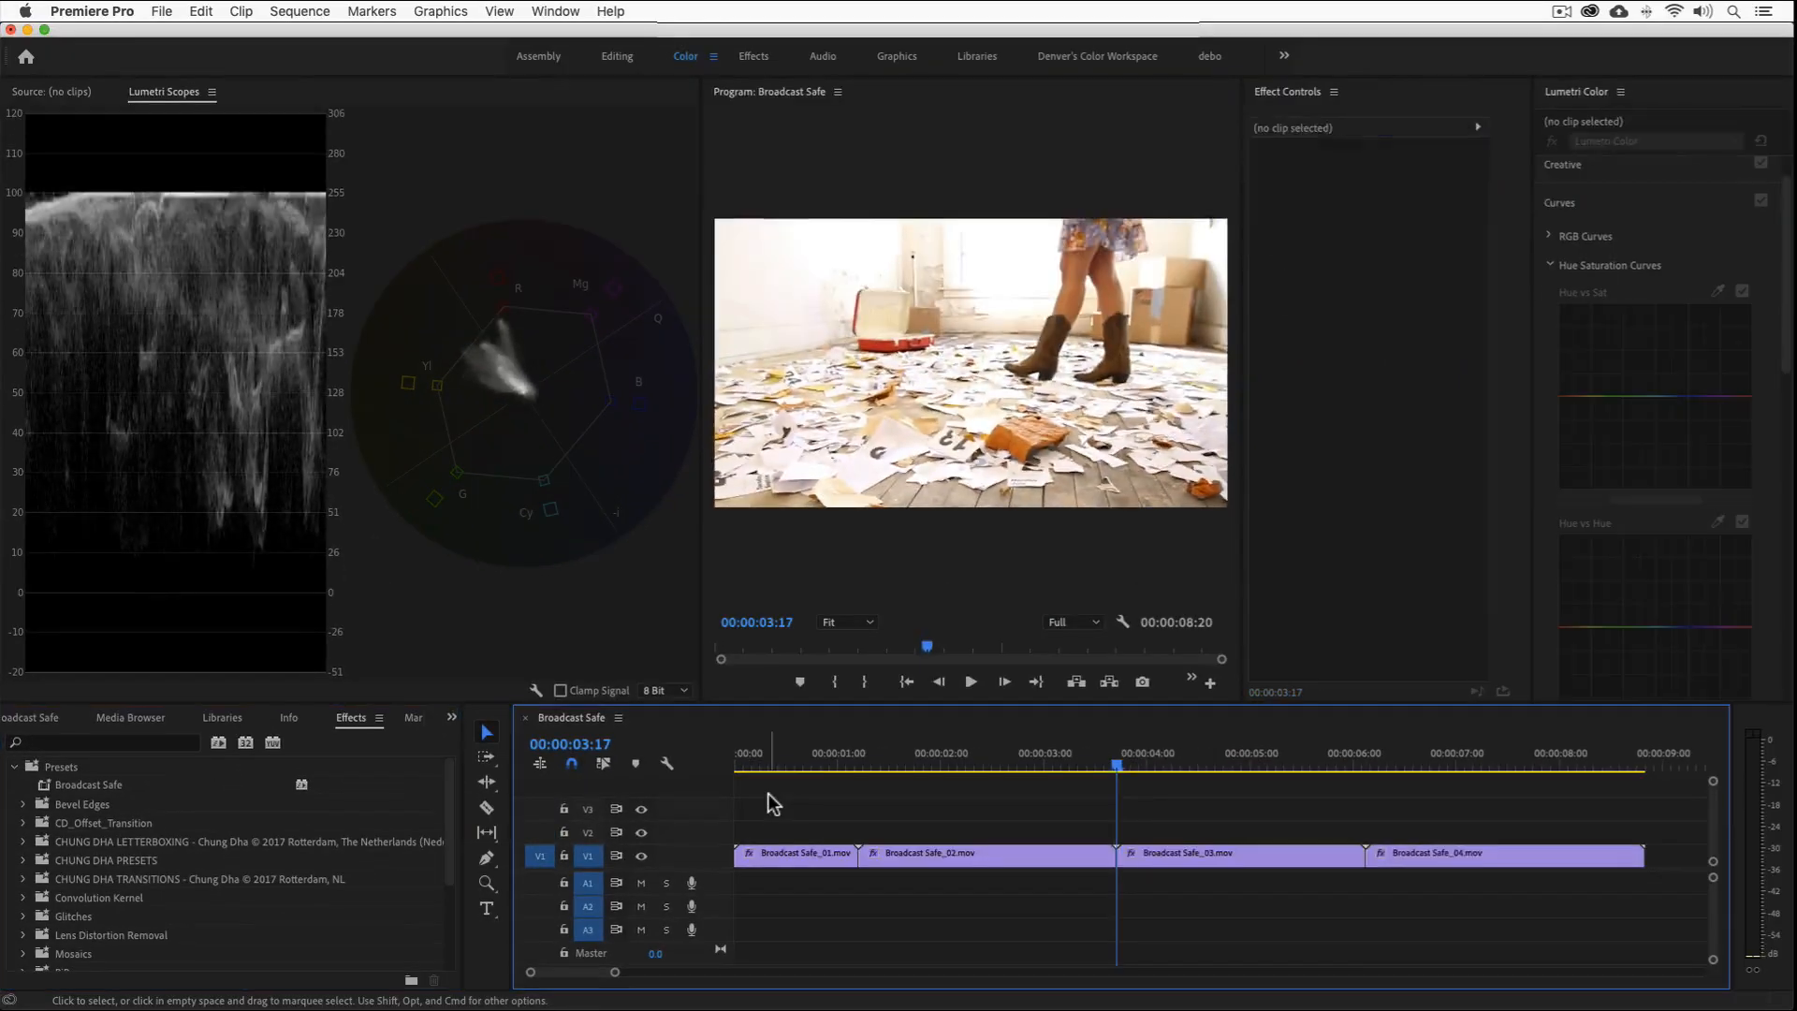
Go to the fourth clip and create a 1920 x 1080 adjustment layer at 23.976 fps in the project.
key("Down")
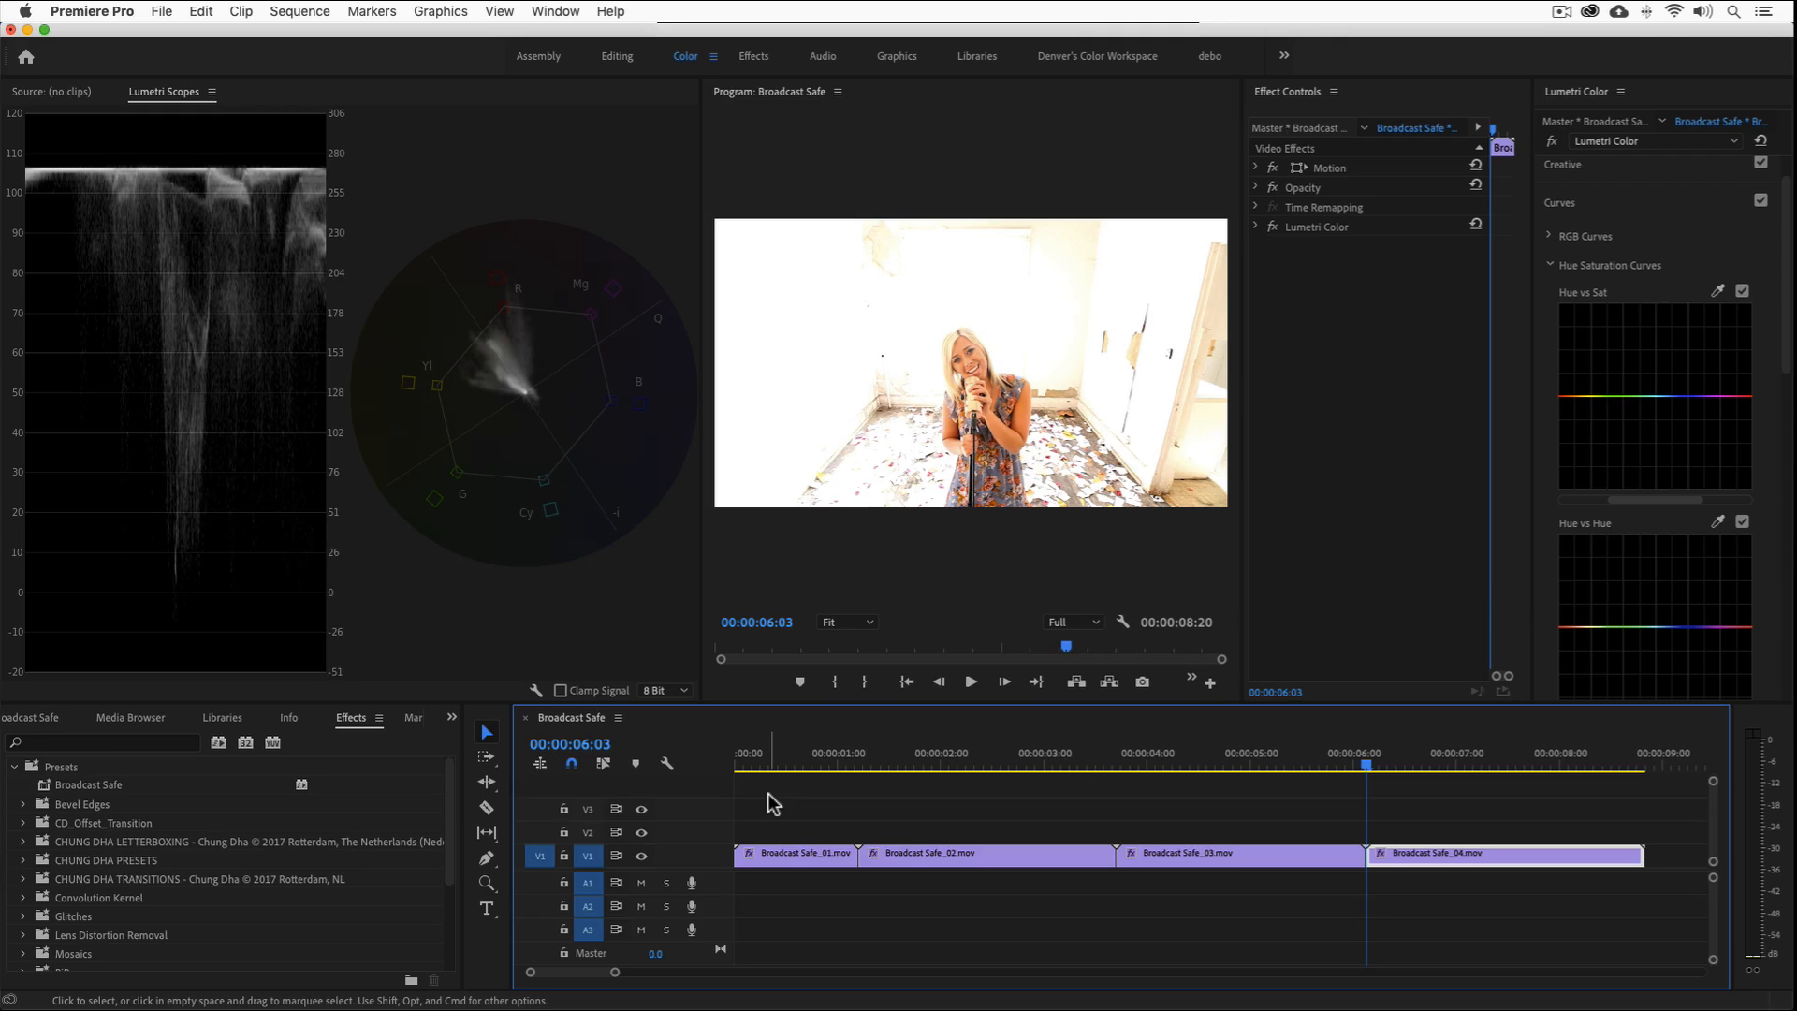
scroll(352, 719, "up", 1)
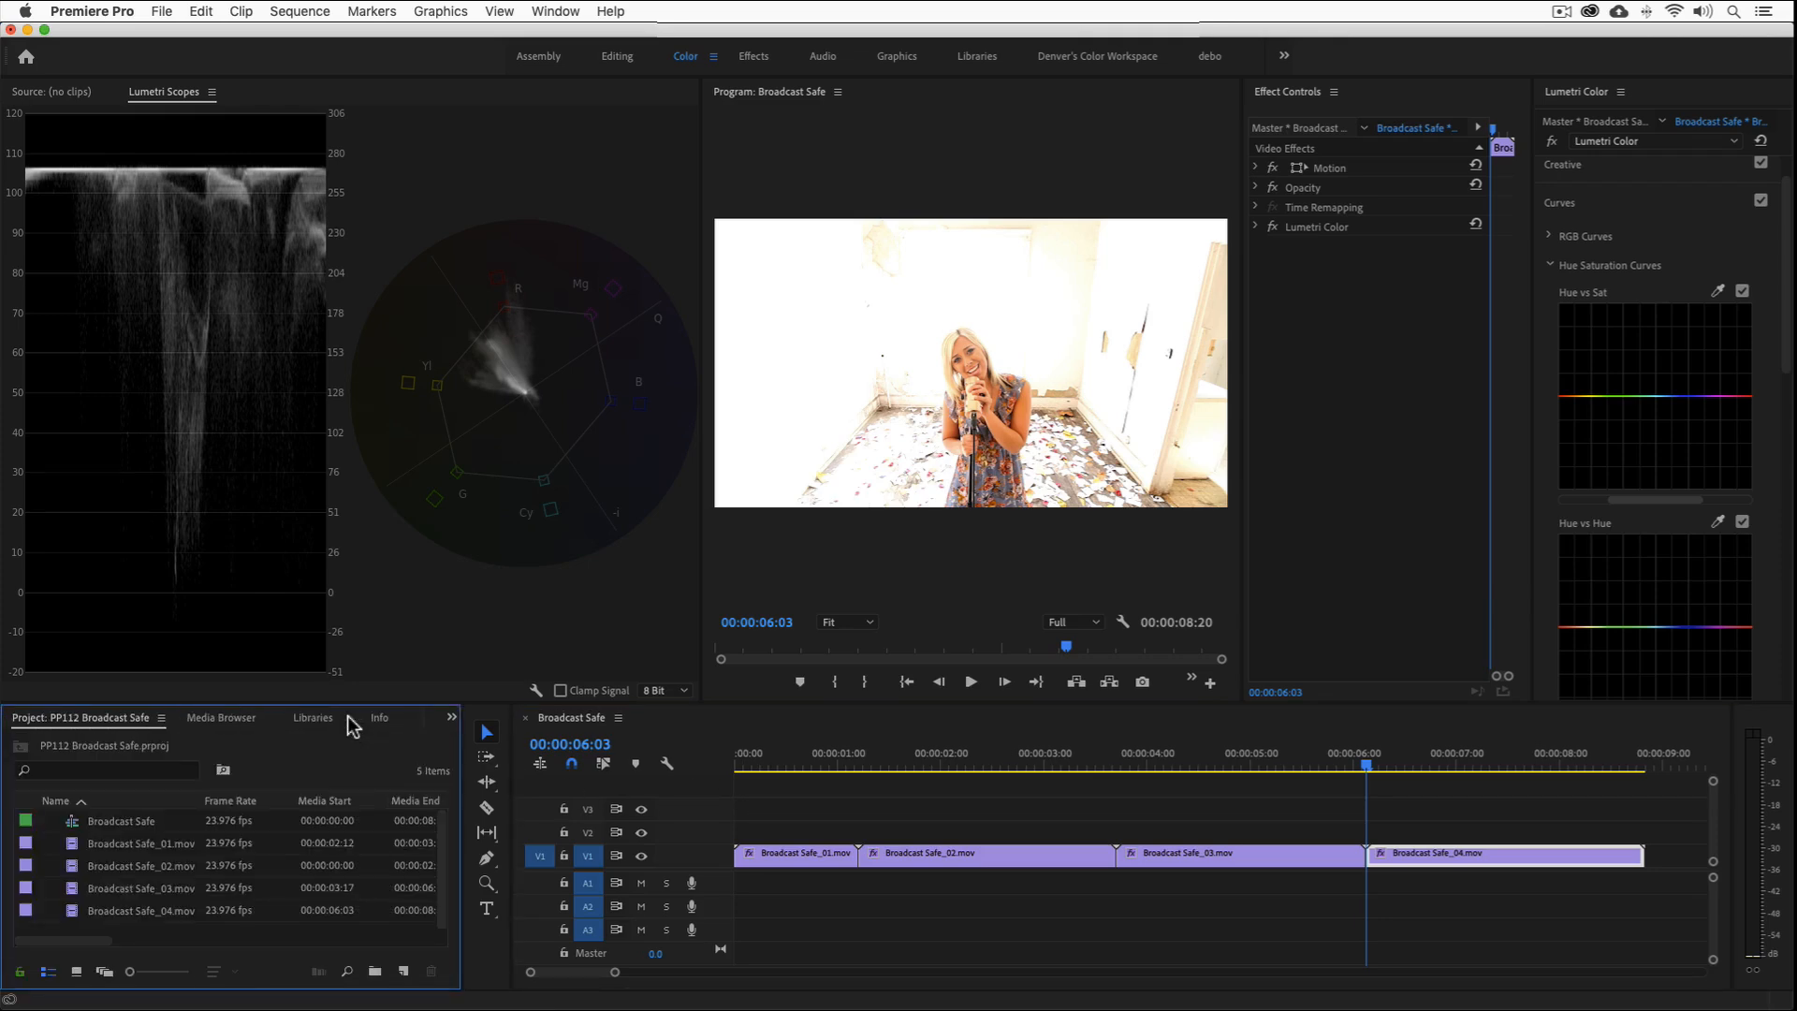
right_click(219, 928)
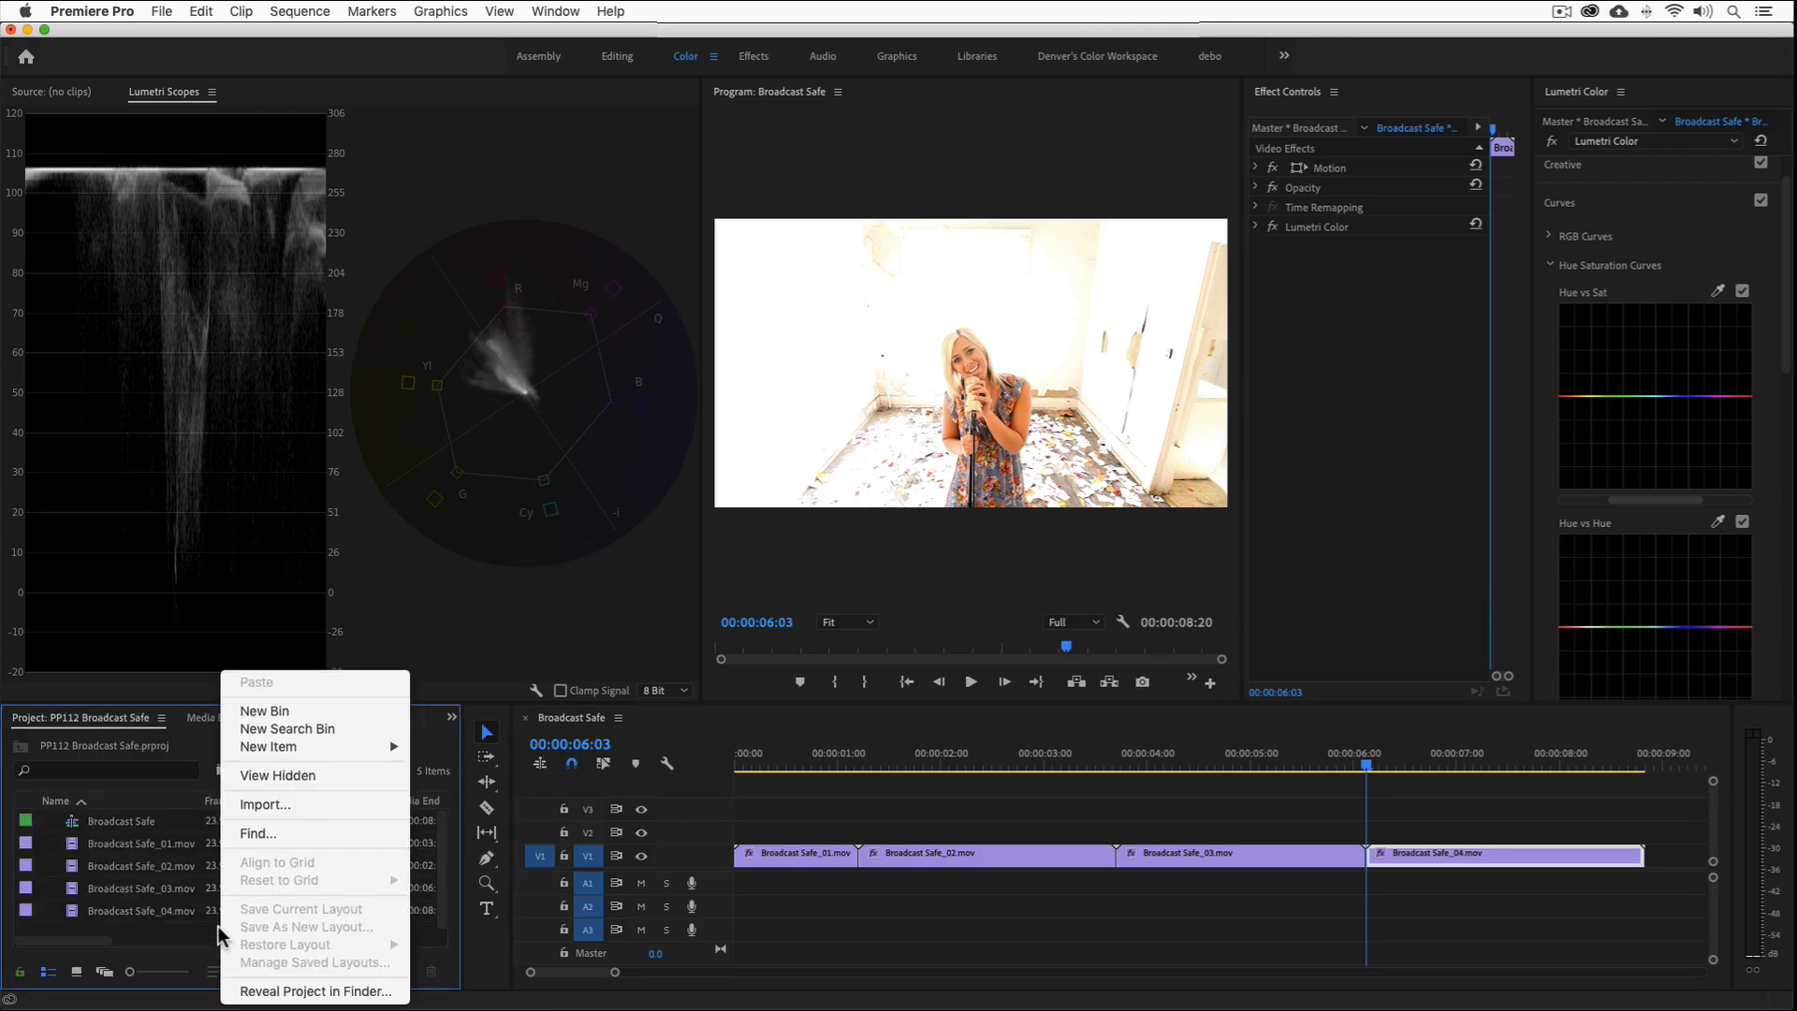
mouse_move(379, 749)
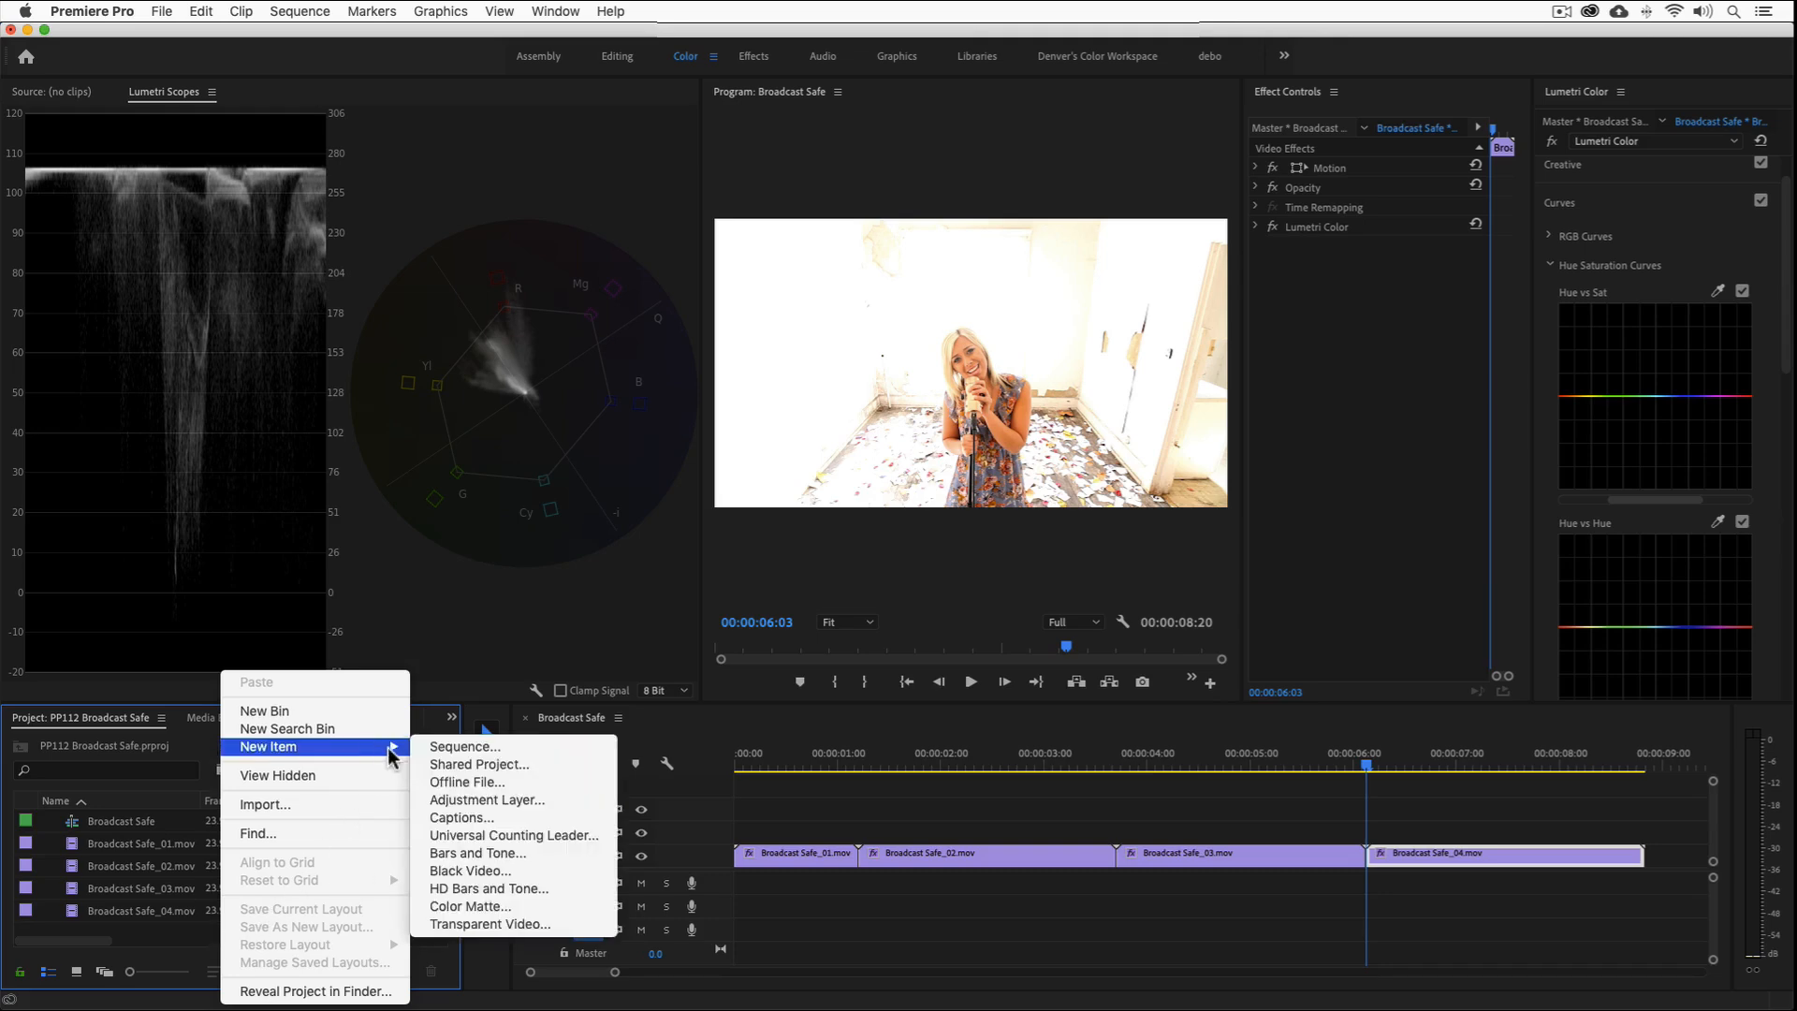
left_click(450, 800)
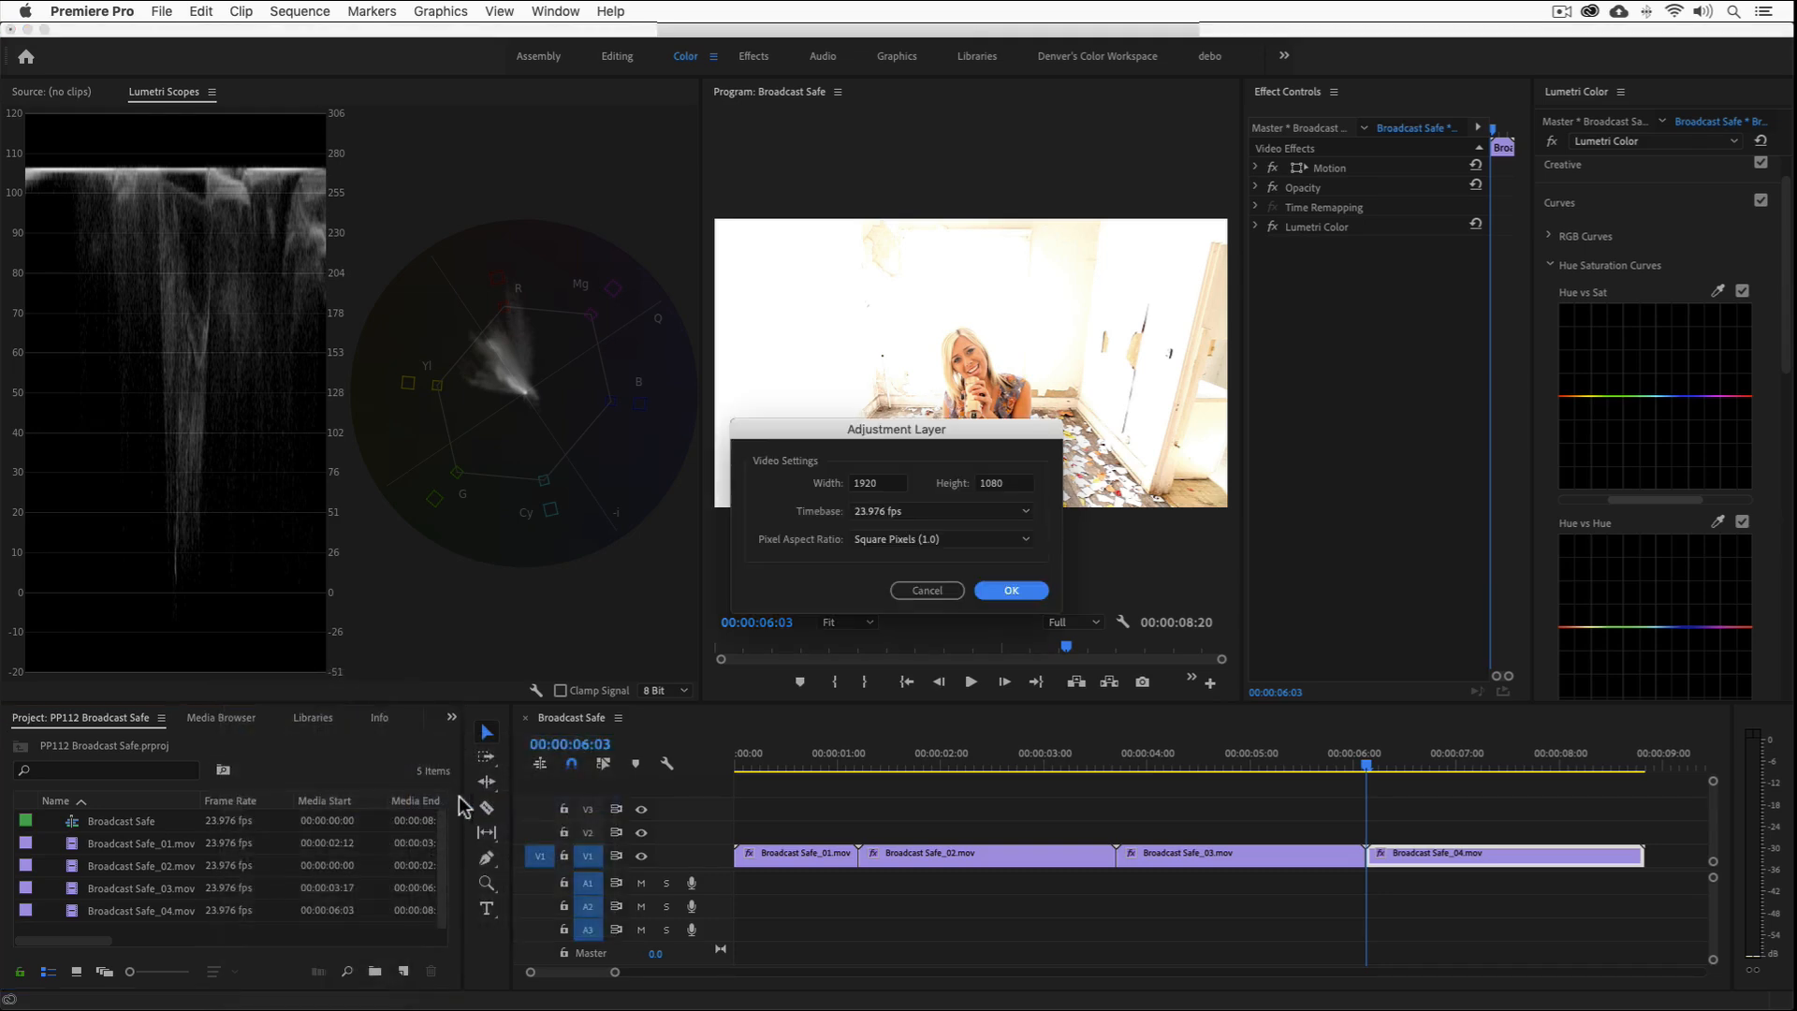
left_click(1011, 590)
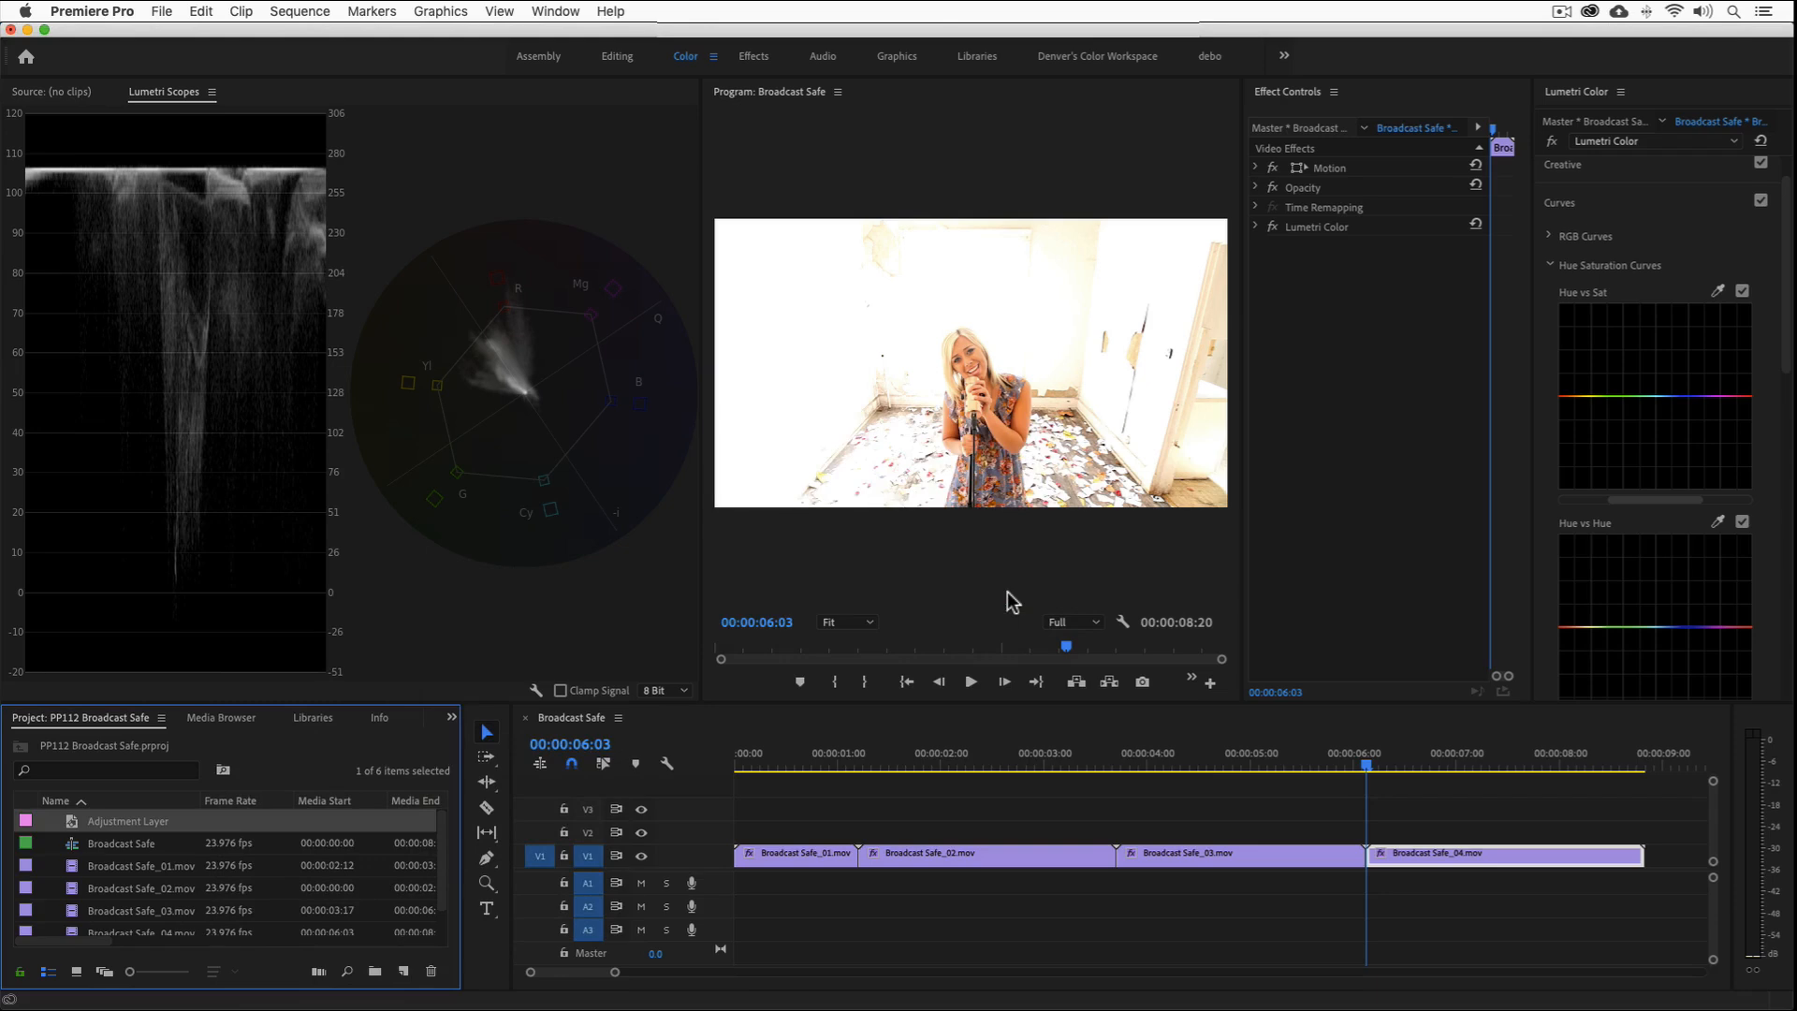
Place the adjustment layer on V2 across all four clips and apply the Broadcast Safe preset to it.
left_click_drag(73, 823, 713, 845)
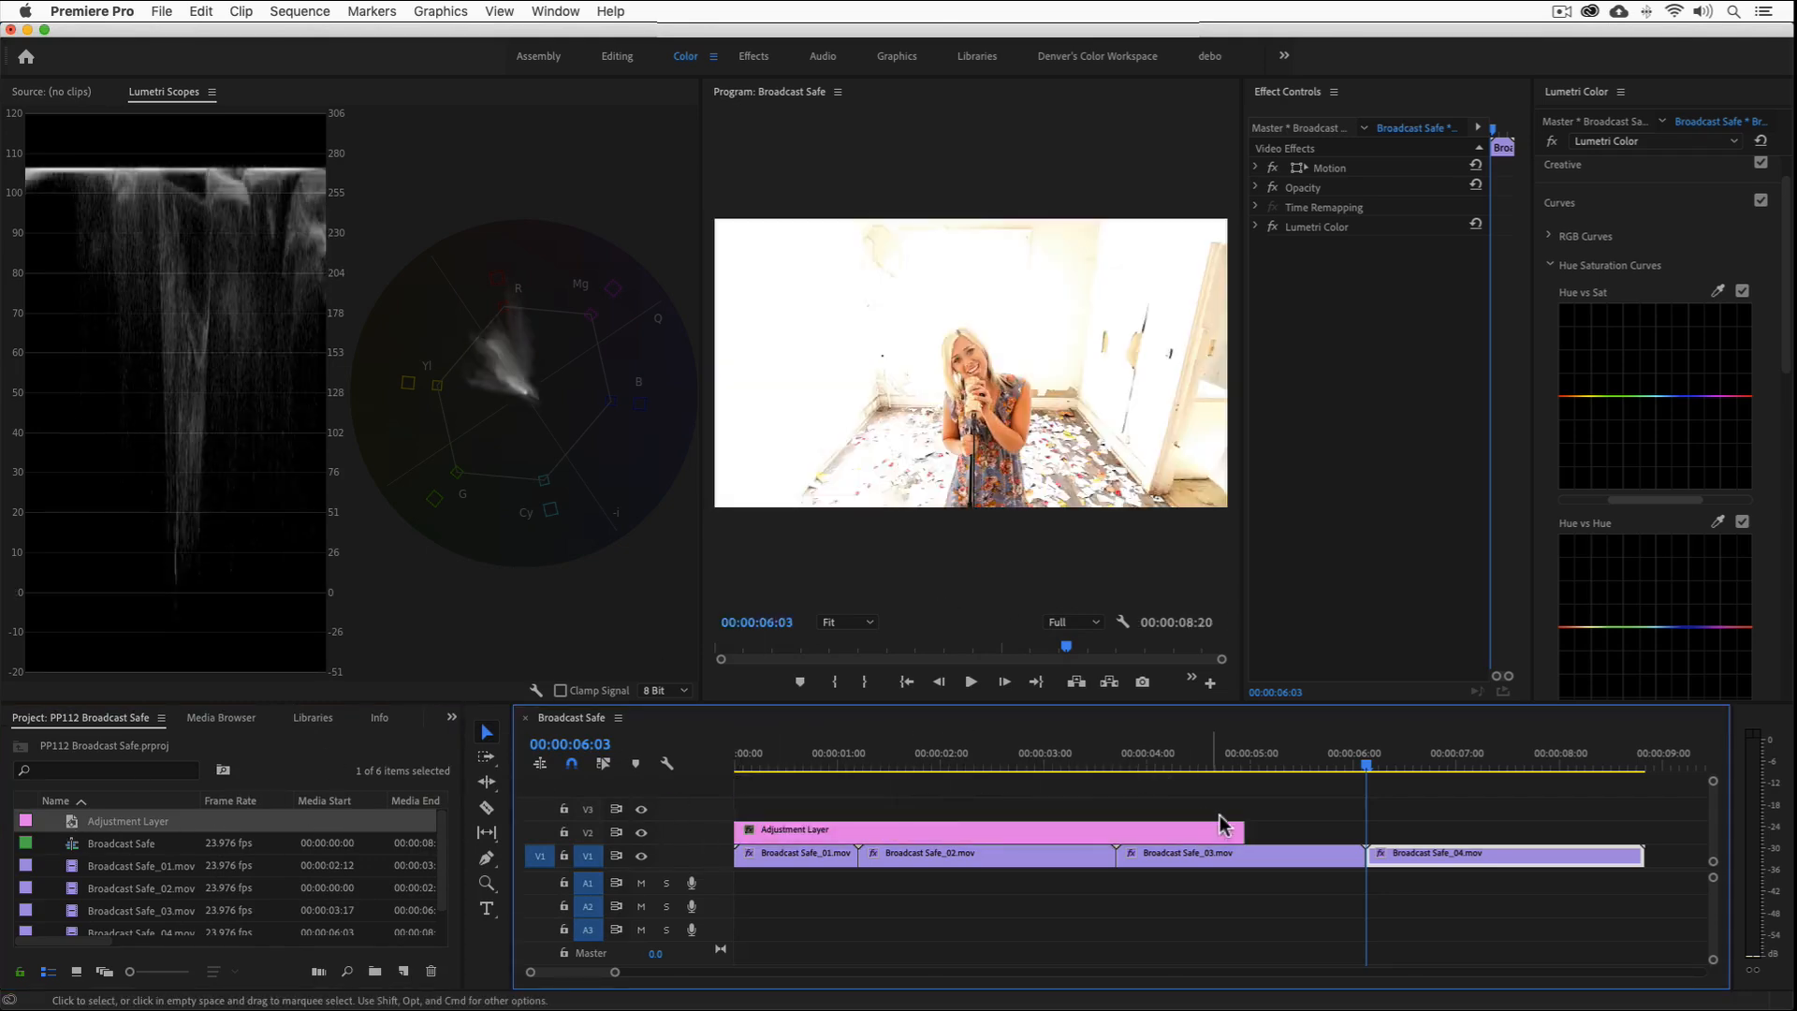
left_click_drag(1235, 831, 1641, 842)
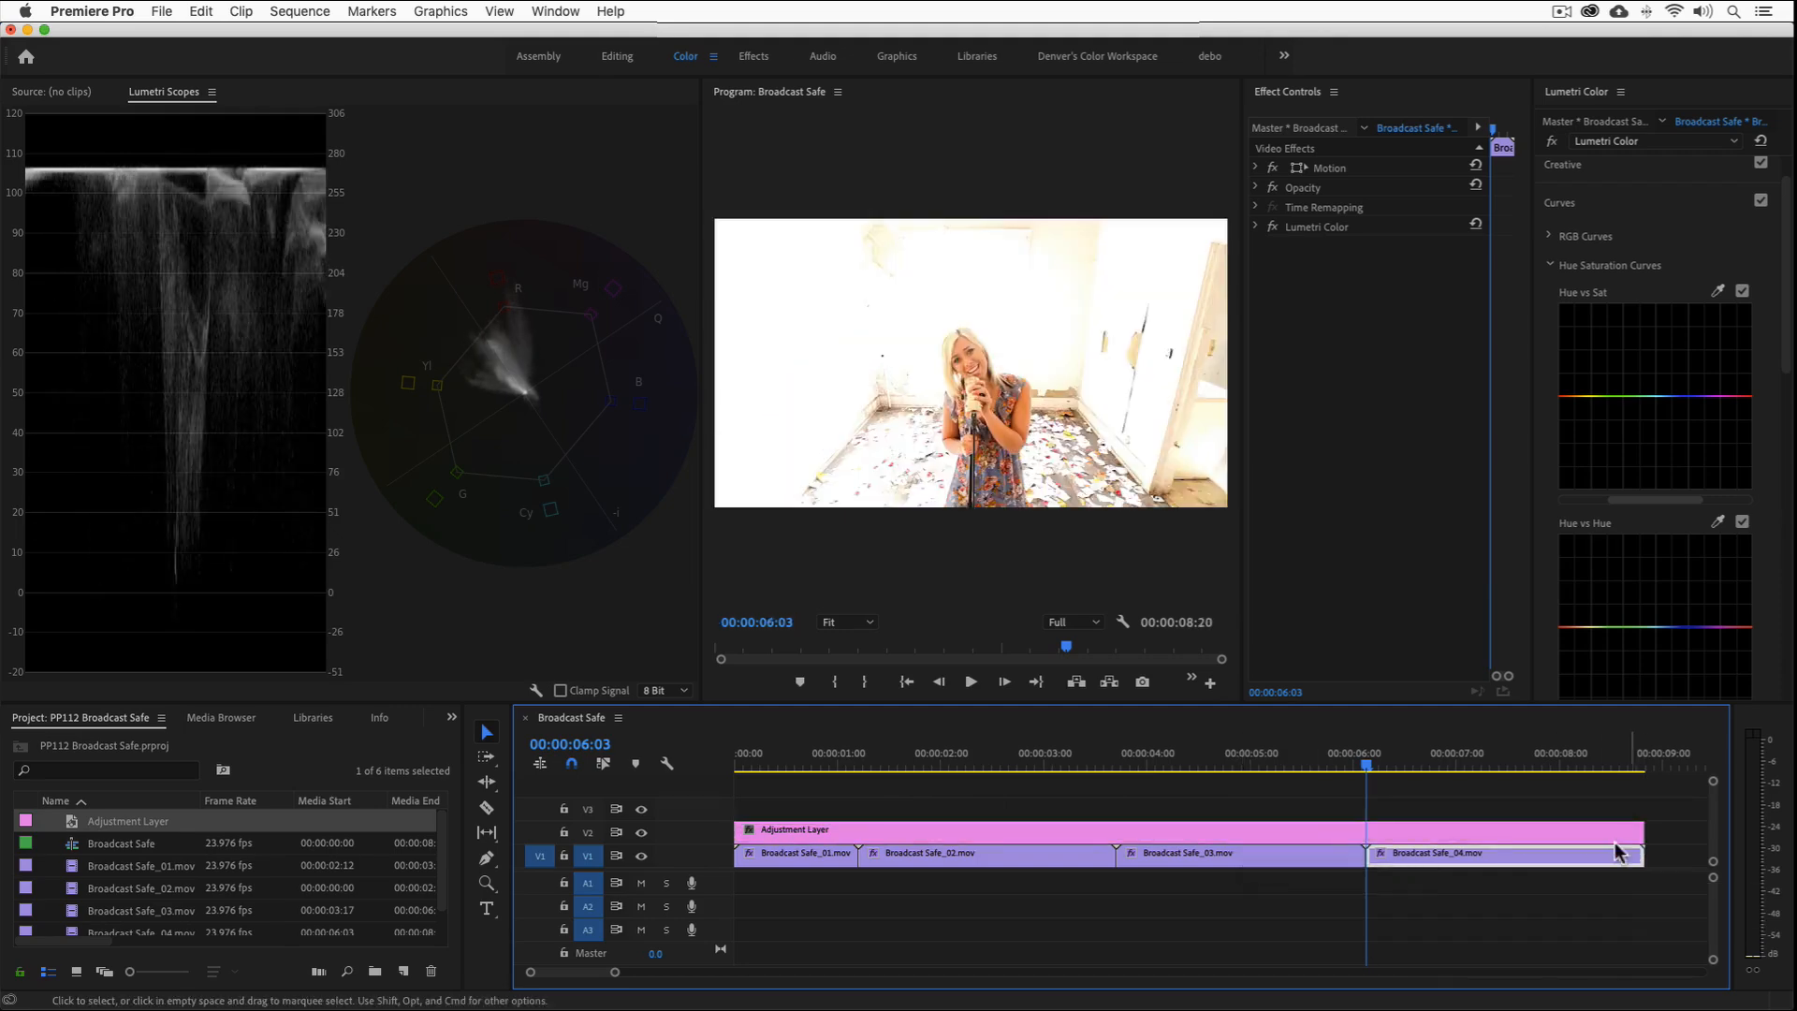
left_click(347, 718)
left_click(412, 716)
left_click_drag(46, 784, 822, 829)
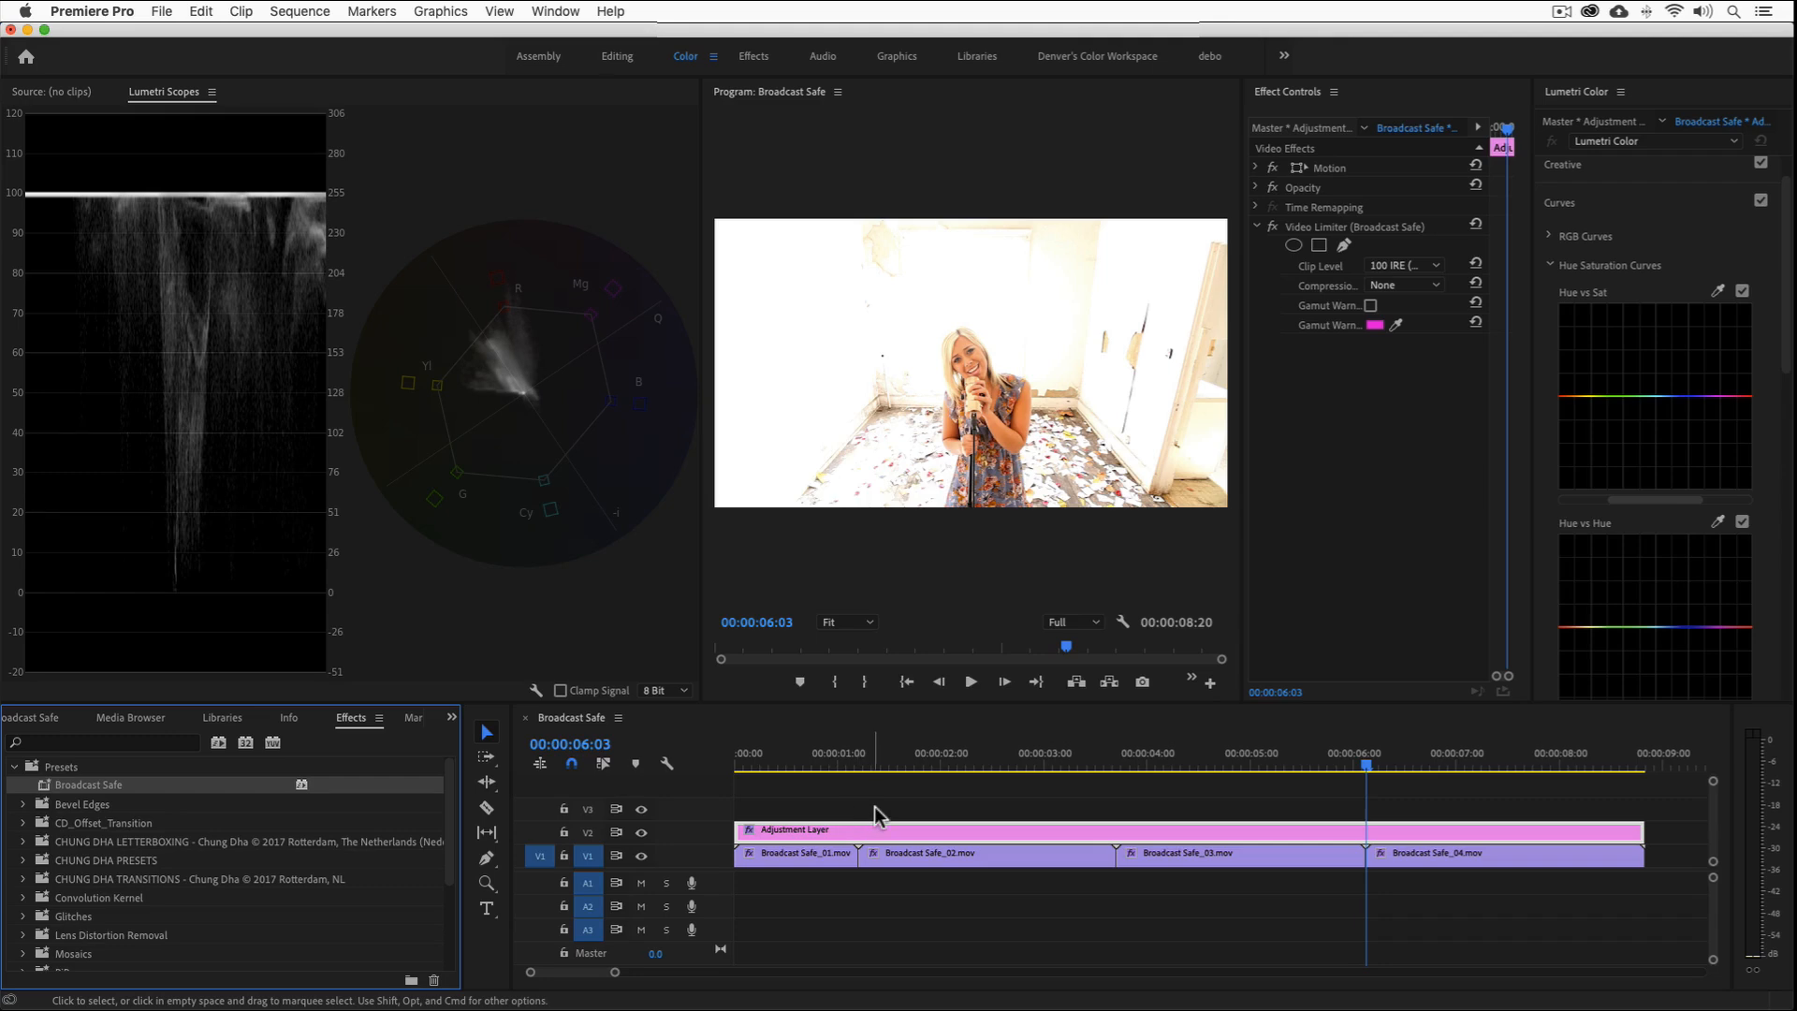
Trim the adjustment layer to end where Broadcast Safe_04.mov starts, select that clip, and enable Clamp Signal for the scopes.
left_click_drag(1630, 831, 1358, 831)
left_click(1377, 852)
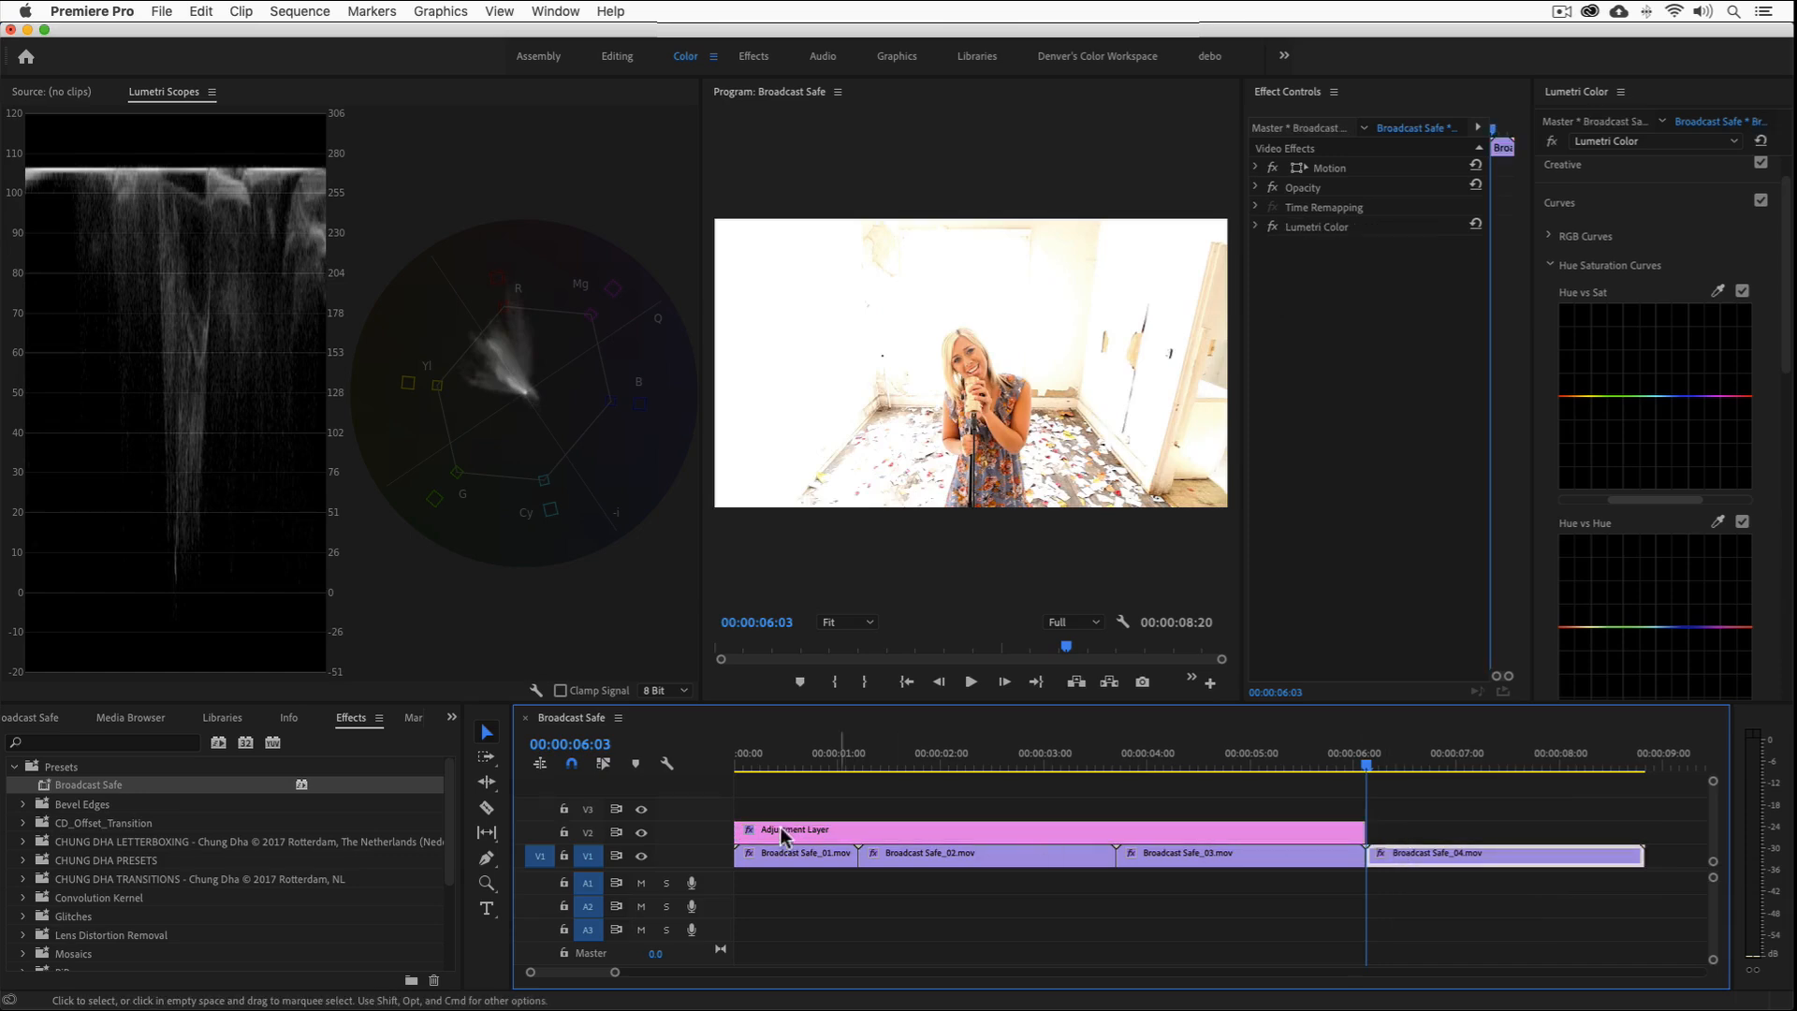
left_click(560, 690)
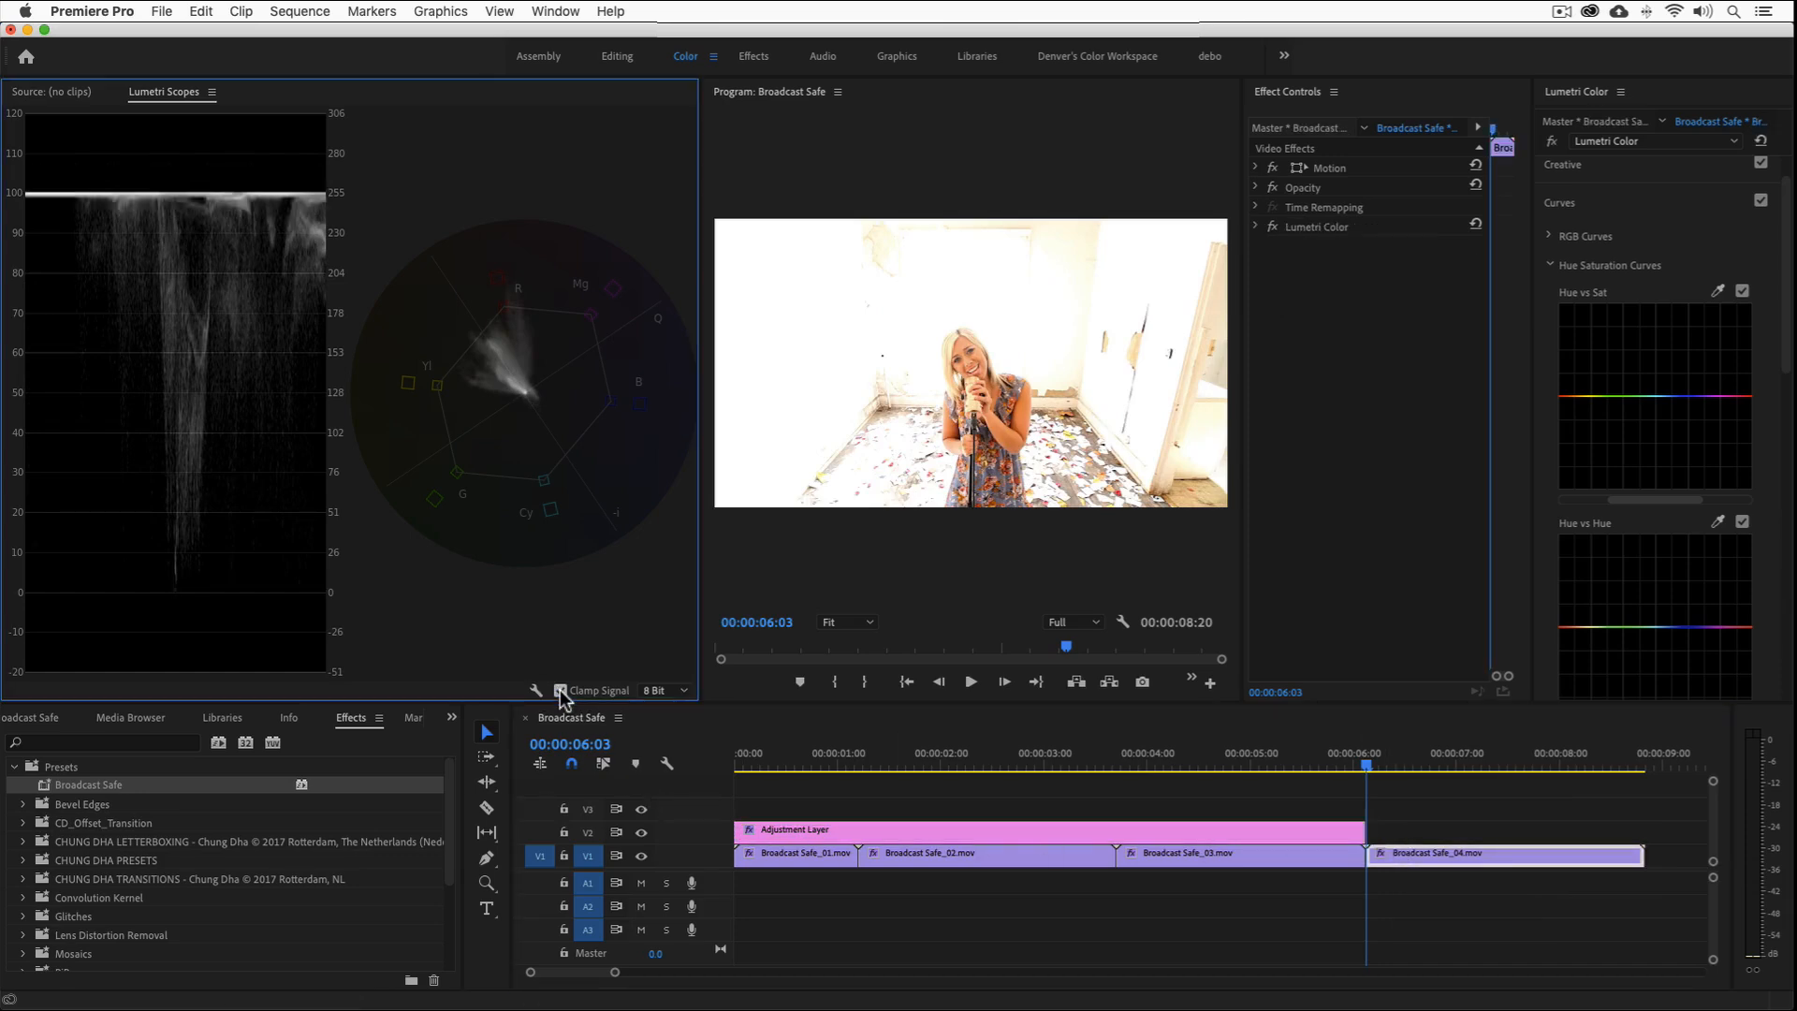